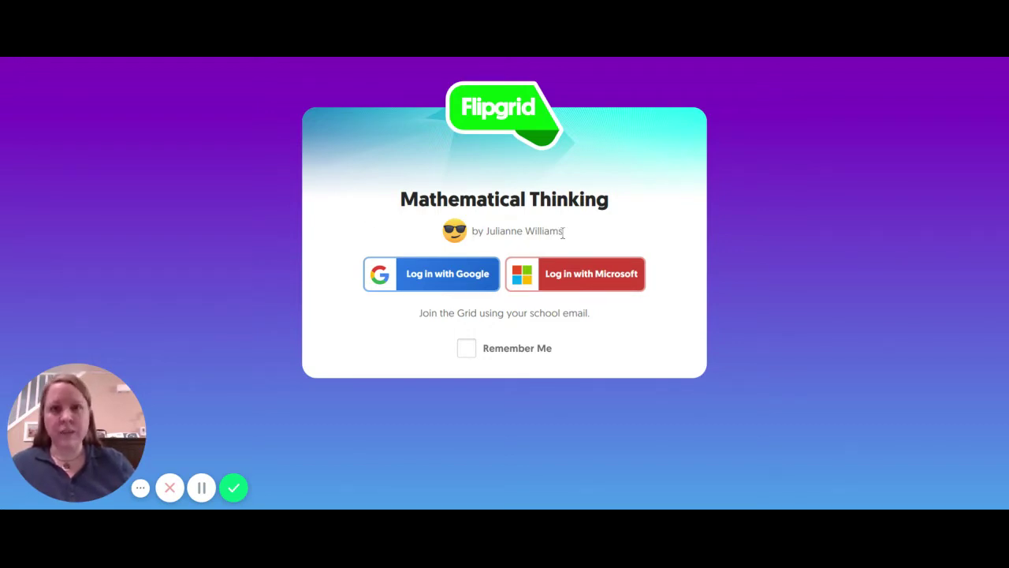
Step: Log in to the Mathematical Thinking grid with the Google account
left_click(436, 283)
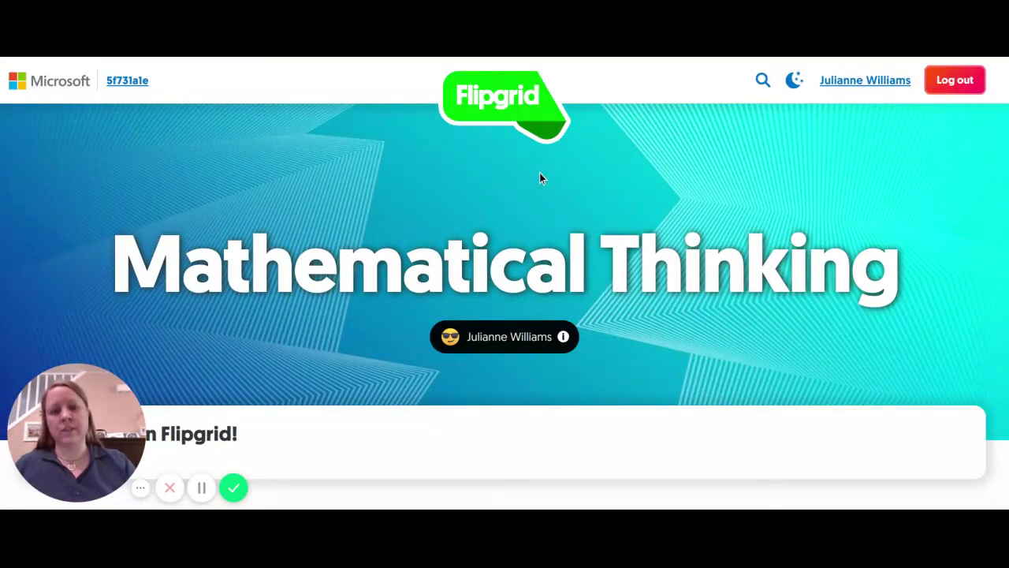
scroll(540, 178, "down", 1)
scroll(541, 176, "up", 1)
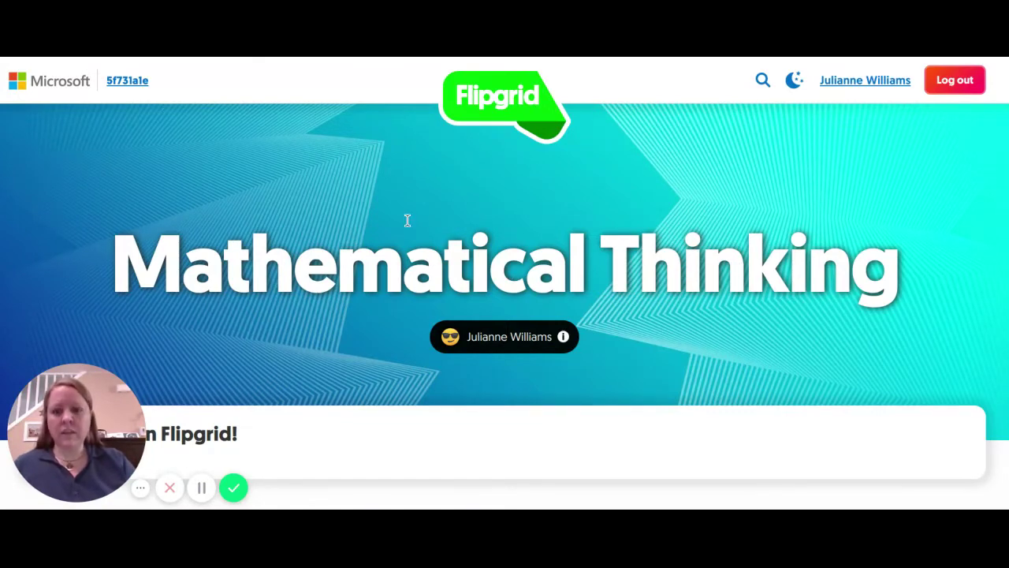
Step: Read through the "Say Hello on Flipgrid!" topic and its instructions for the introduction video
scroll(408, 221, "down", 2)
scroll(407, 221, "down", 1)
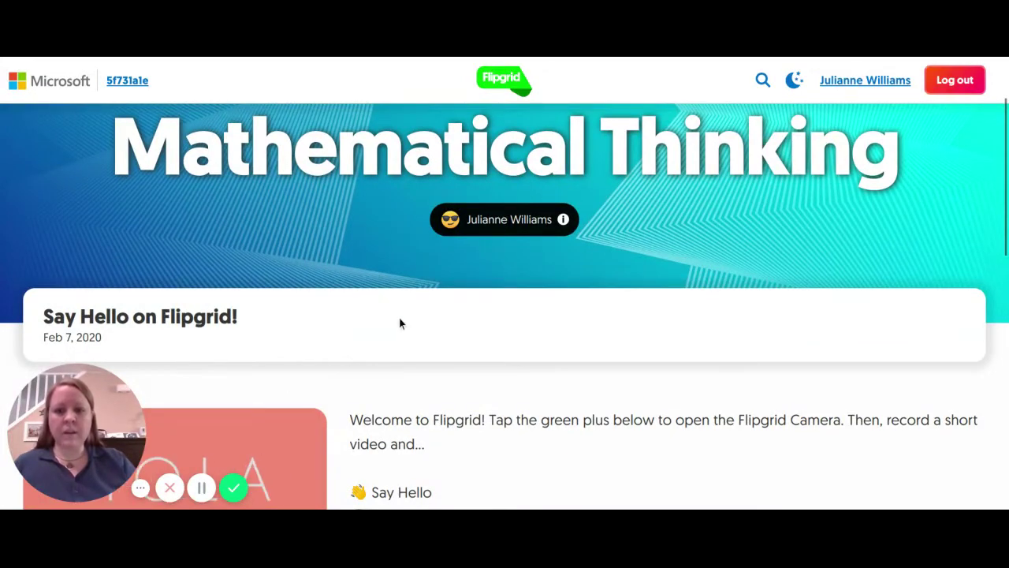
scroll(395, 323, "down", 1)
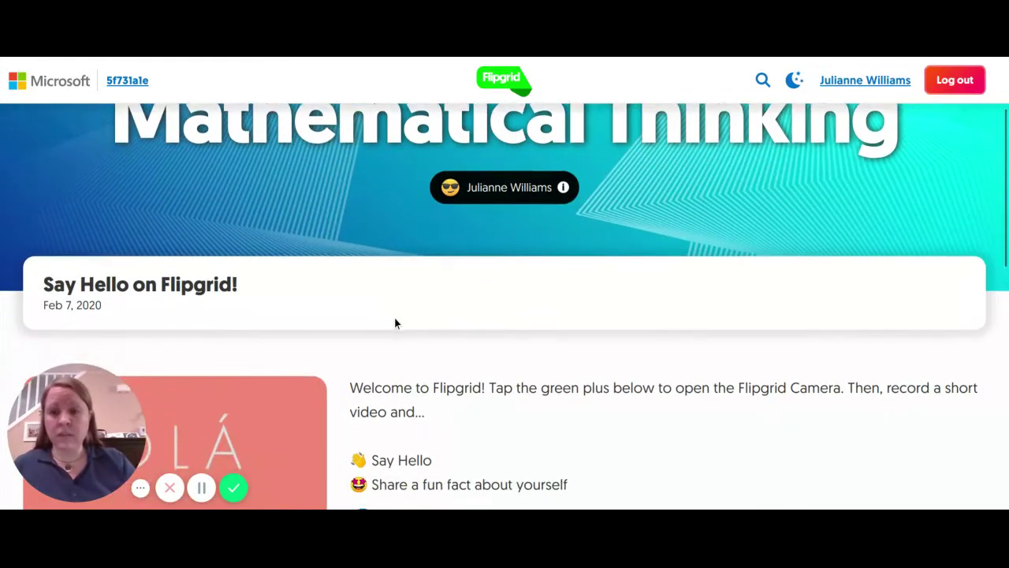
scroll(340, 322, "up", 2)
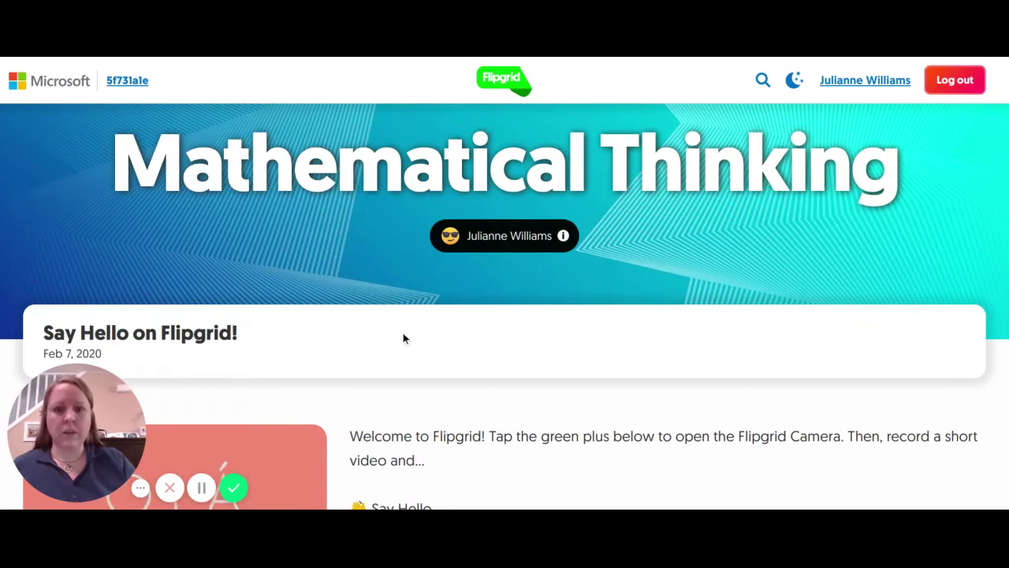
scroll(403, 337, "up", 1)
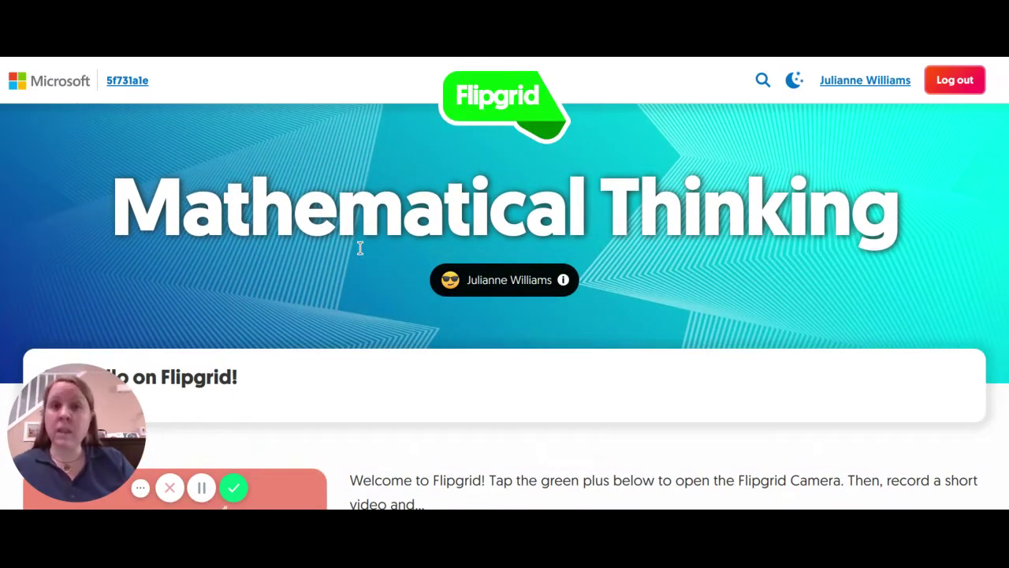
scroll(392, 266, "down", 3)
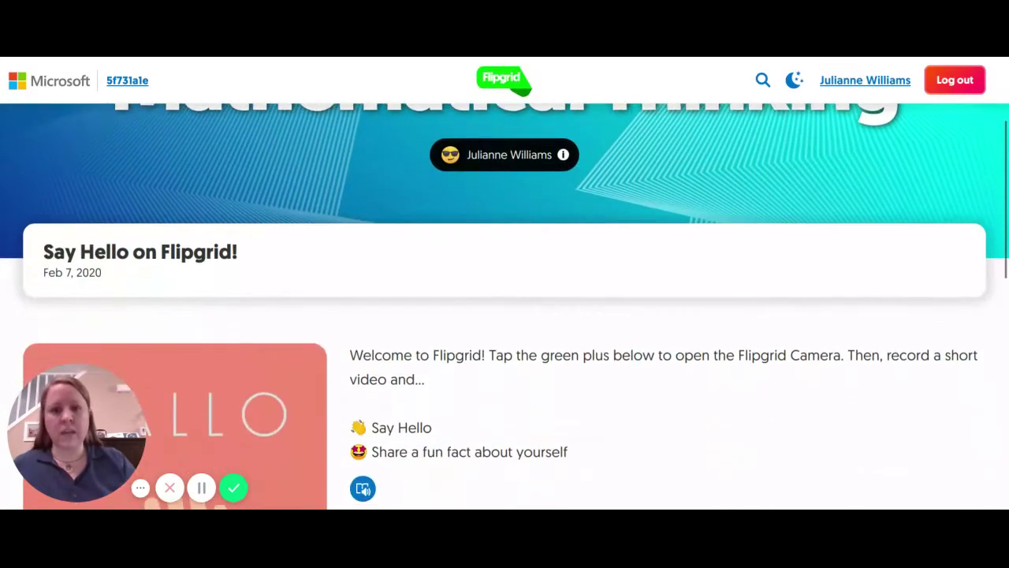
scroll(448, 268, "down", 1)
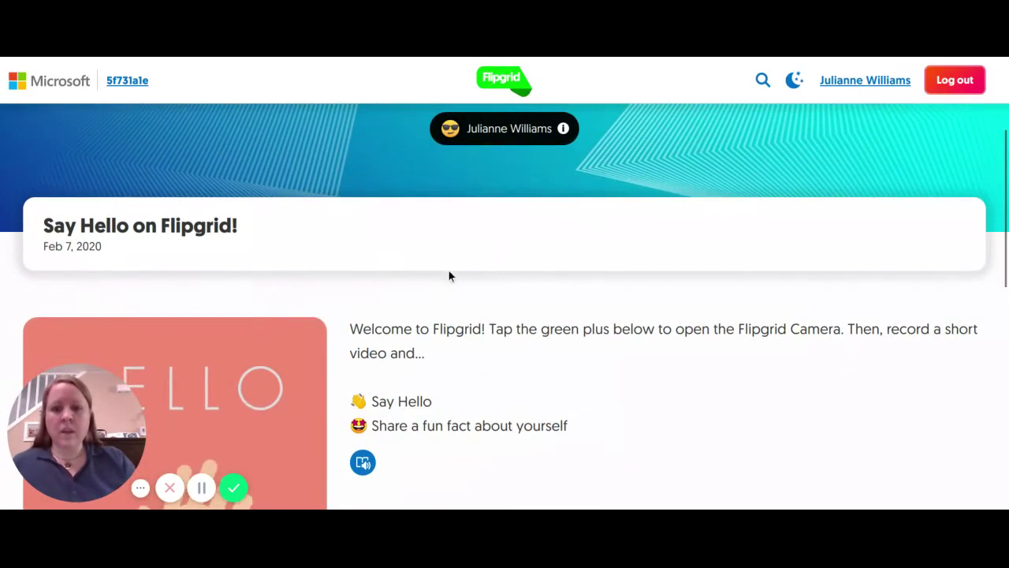
scroll(415, 257, "down", 2)
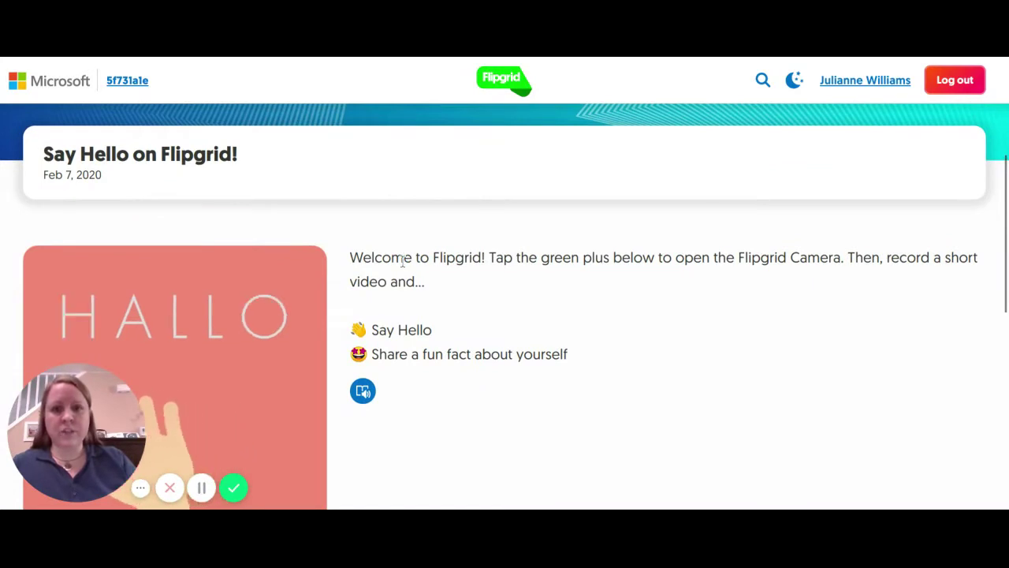
scroll(529, 273, "down", 1)
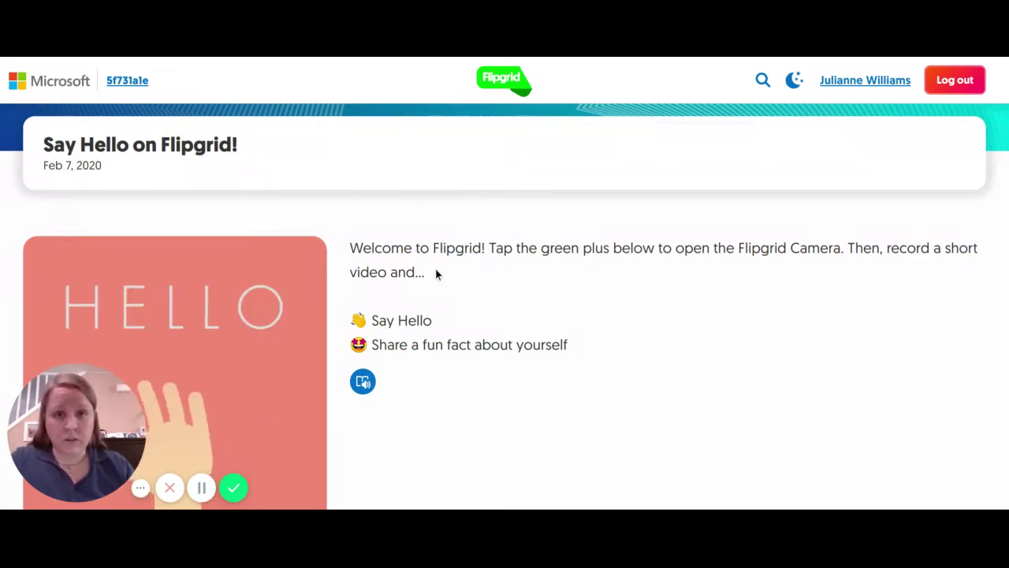
scroll(470, 276, "down", 1)
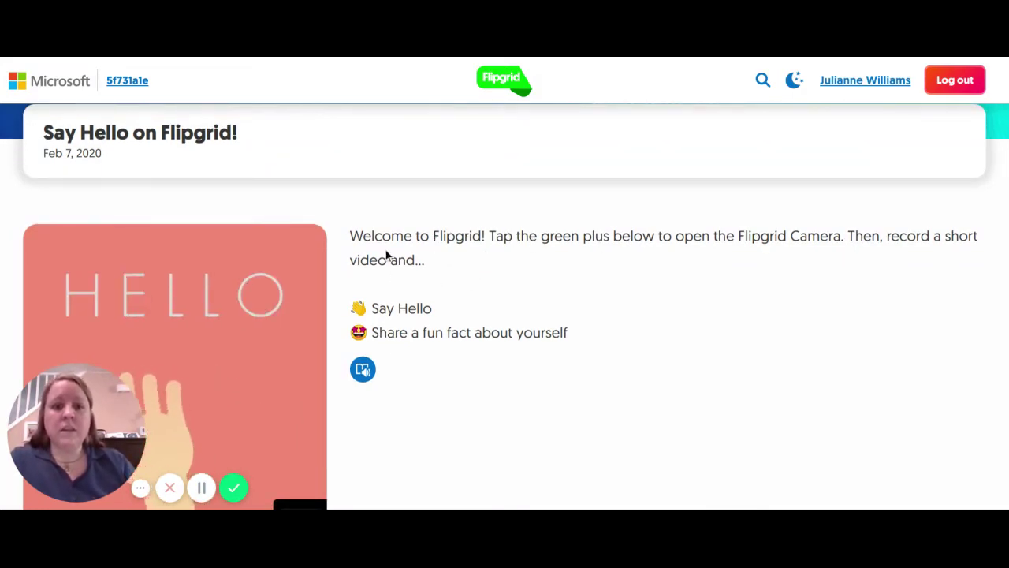
scroll(525, 252, "down", 1)
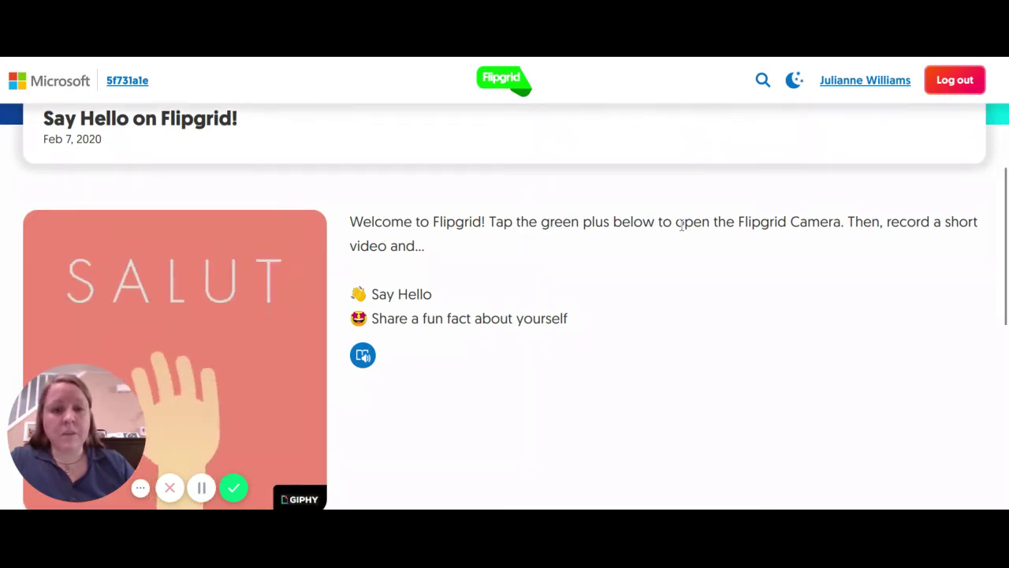
scroll(593, 242, "down", 1)
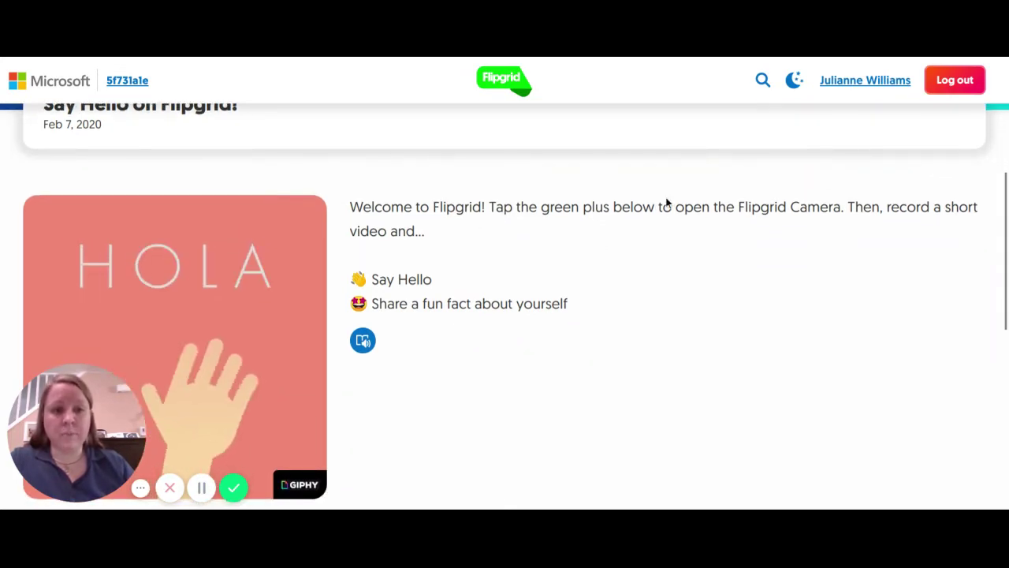
scroll(459, 222, "down", 1)
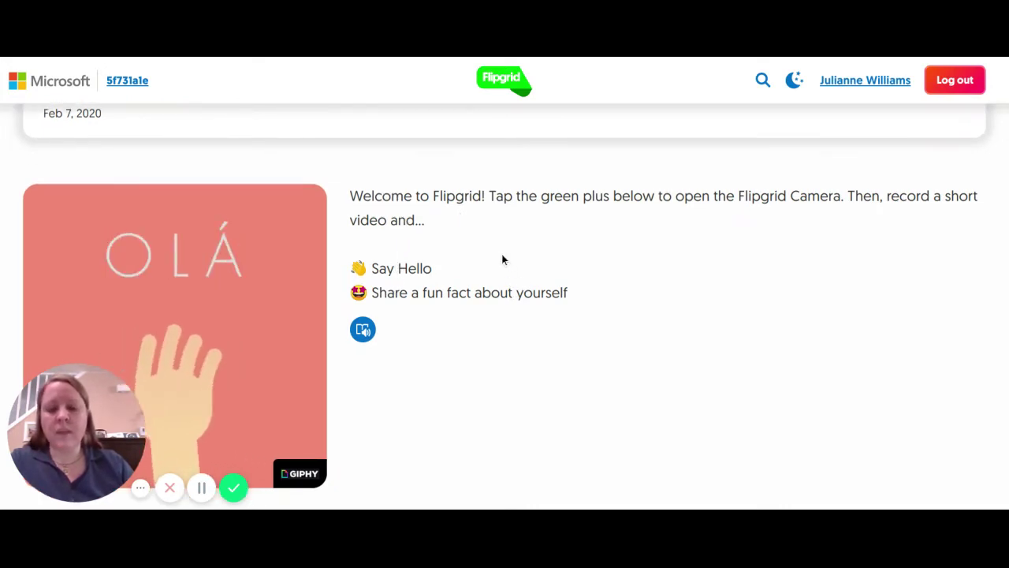
scroll(502, 260, "down", 2)
scroll(502, 260, "up", 5)
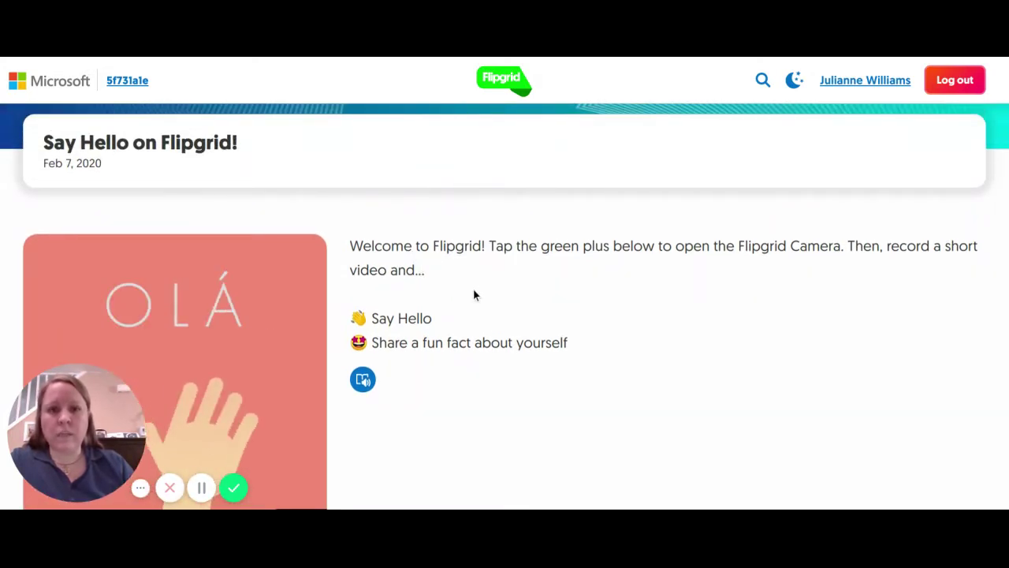
scroll(473, 294, "down", 1)
scroll(468, 278, "down", 1)
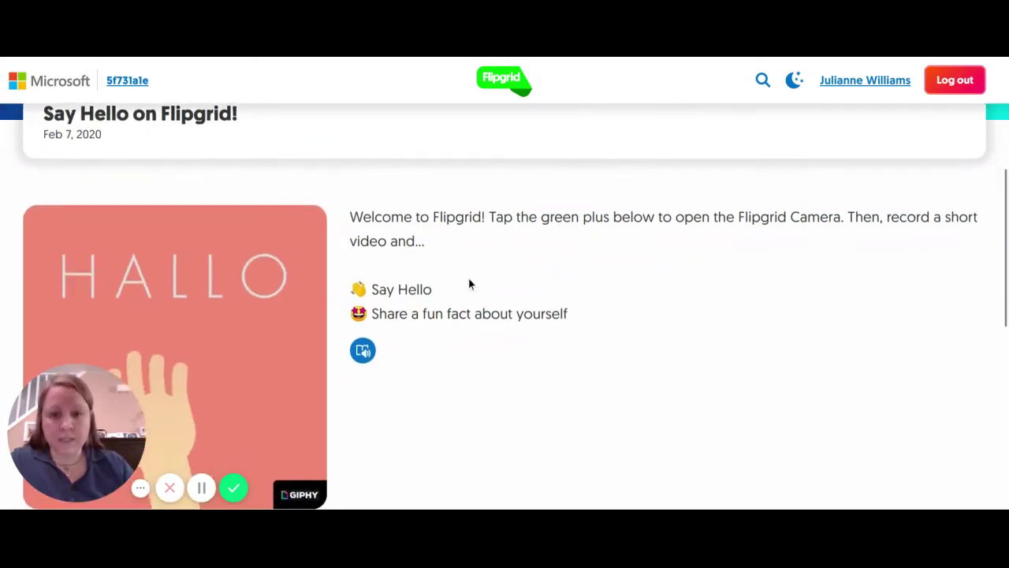
scroll(480, 291, "down", 3)
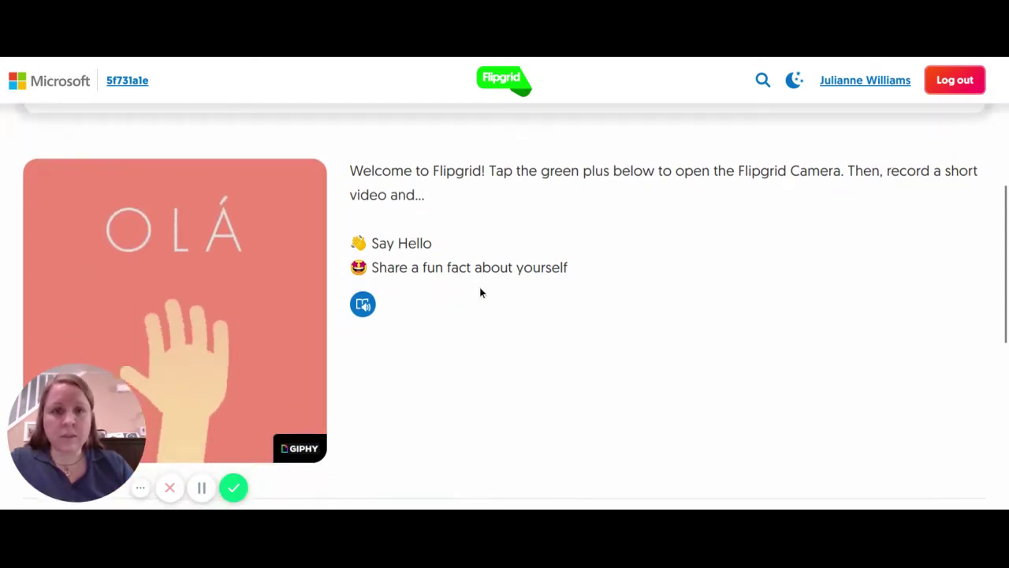
Step: Have the topic instructions read aloud in the immersive reader, stop the playback and return to the topic page
left_click(362, 304)
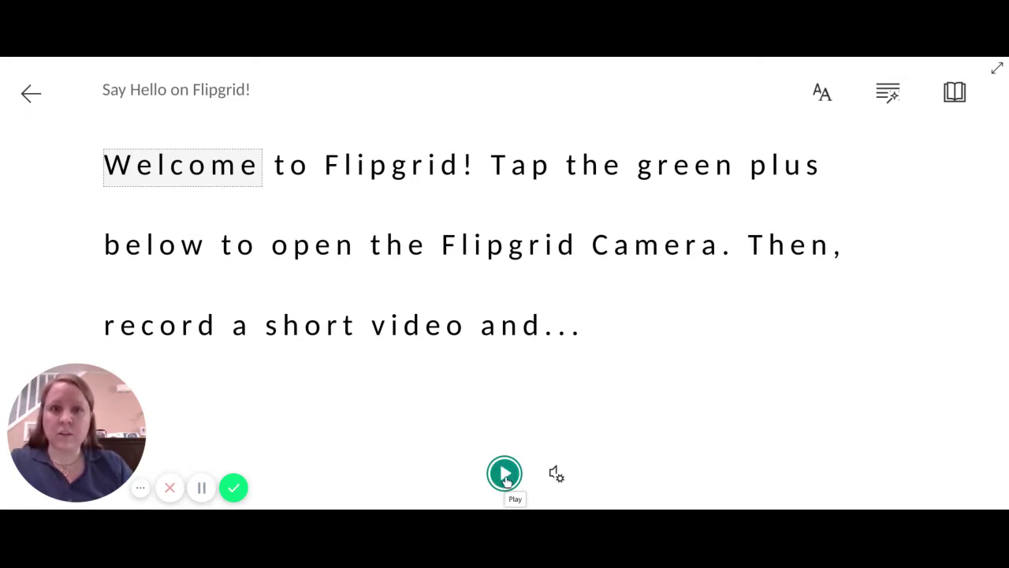
left_click(506, 477)
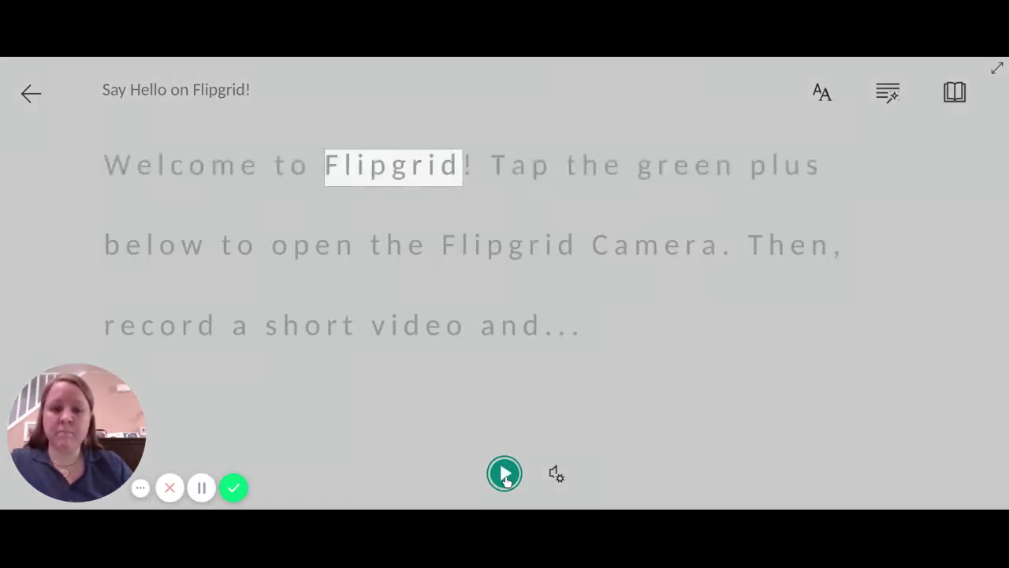
left_click(505, 476)
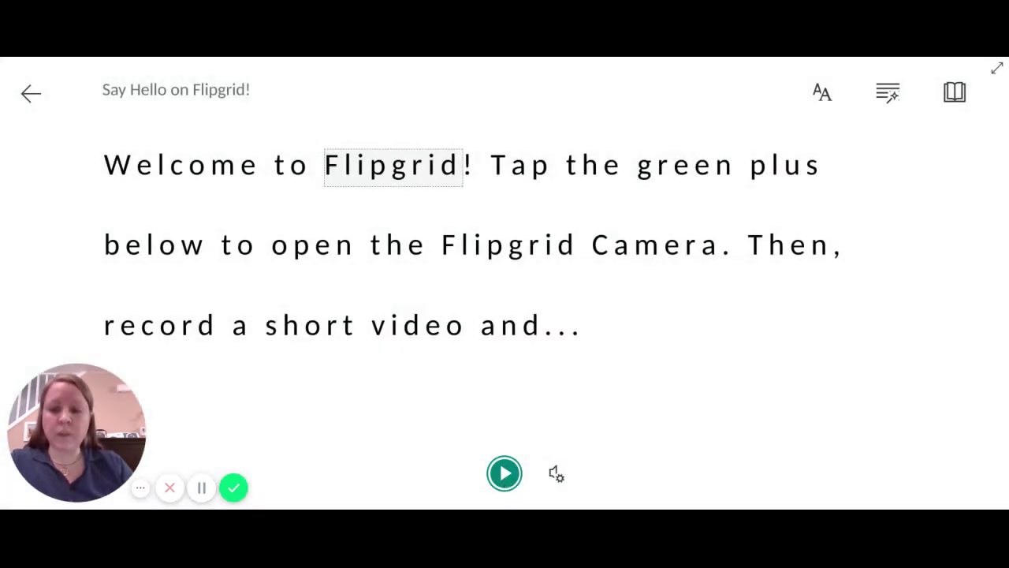
left_click(35, 98)
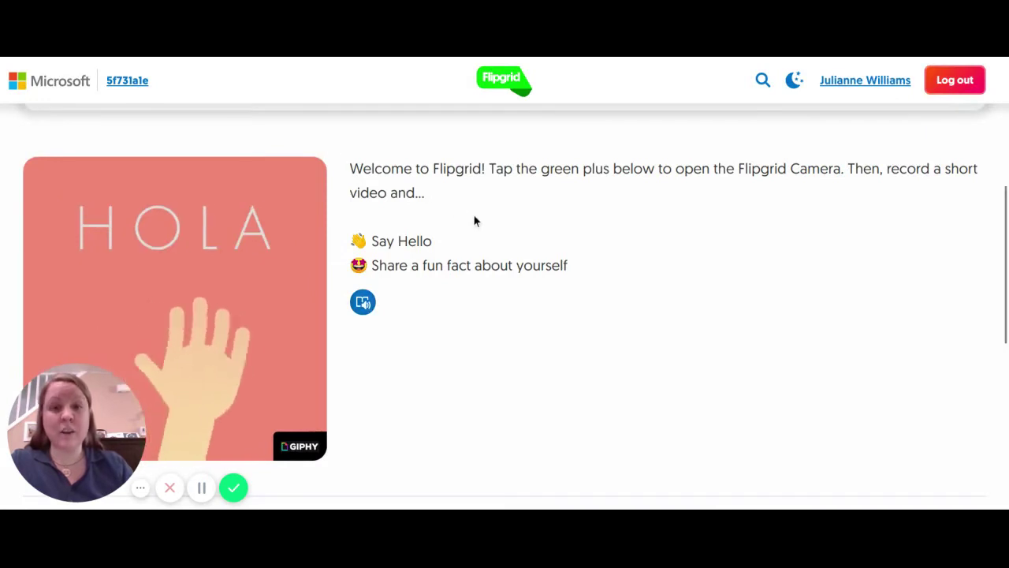
Step: Examine the topic's response area, including the option for adding a video and the posted "Hi 5th Graders!" response
scroll(474, 216, "down", 2)
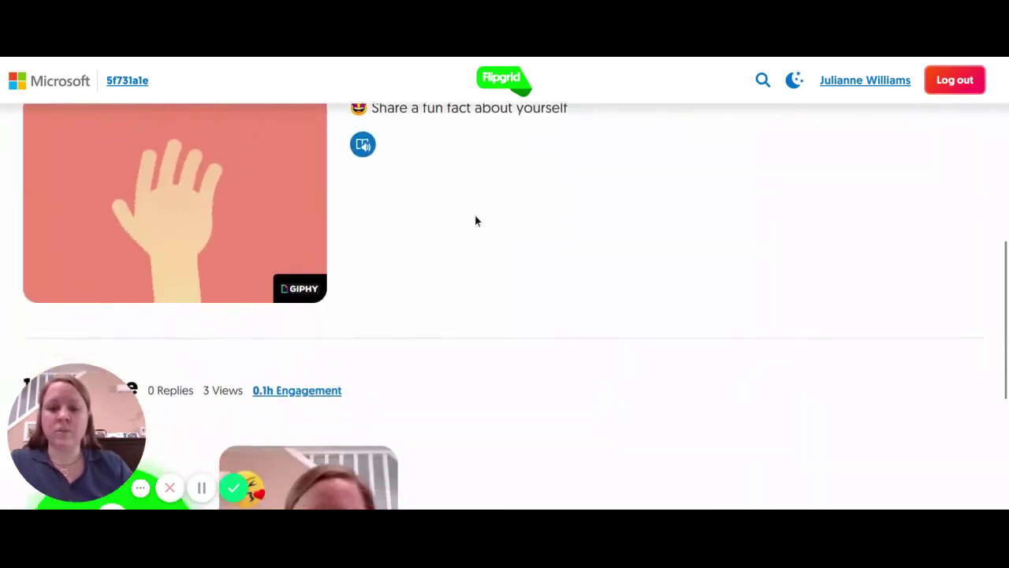
scroll(475, 218, "down", 3)
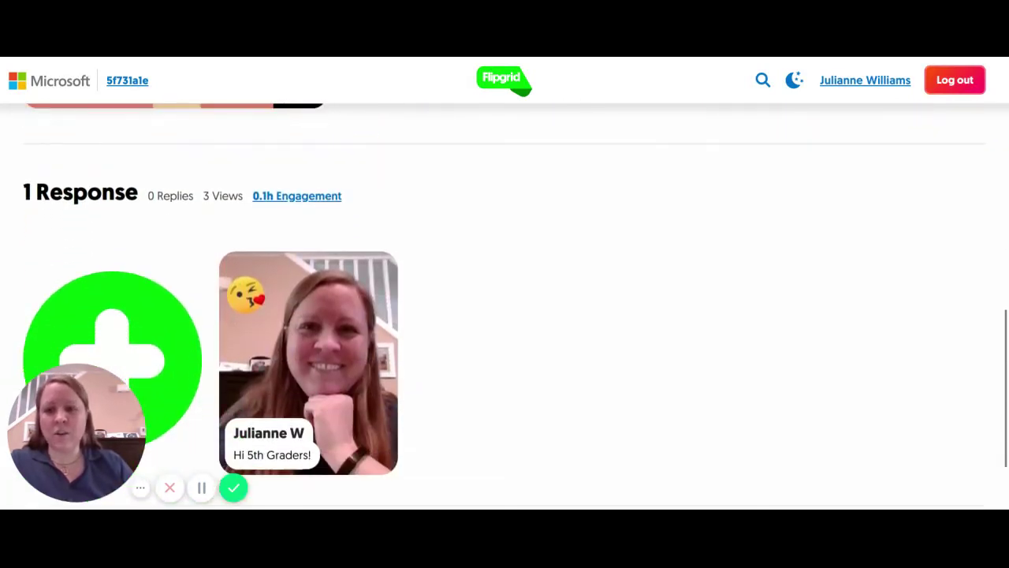
scroll(420, 220, "down", 1)
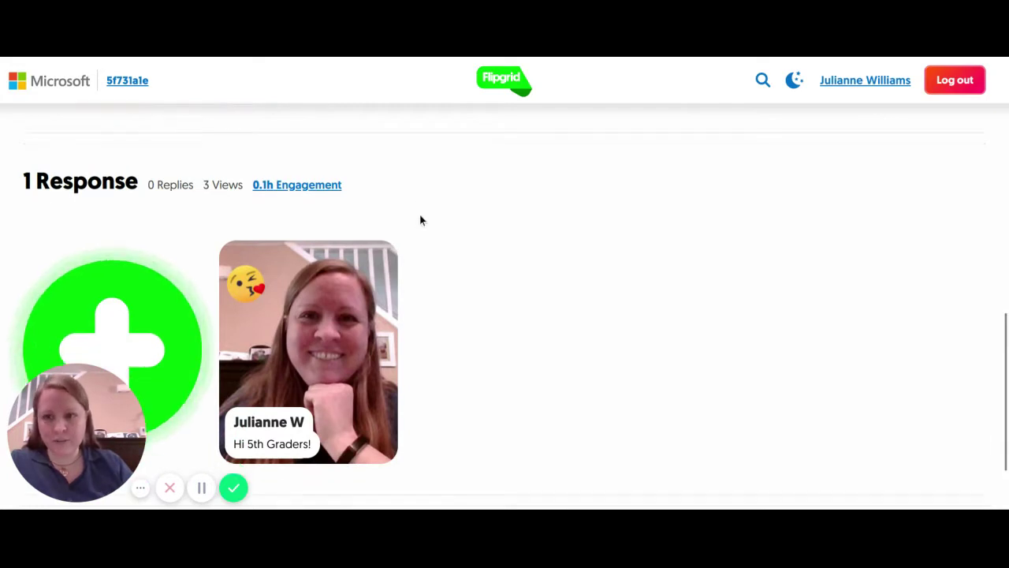
scroll(420, 220, "down", 1)
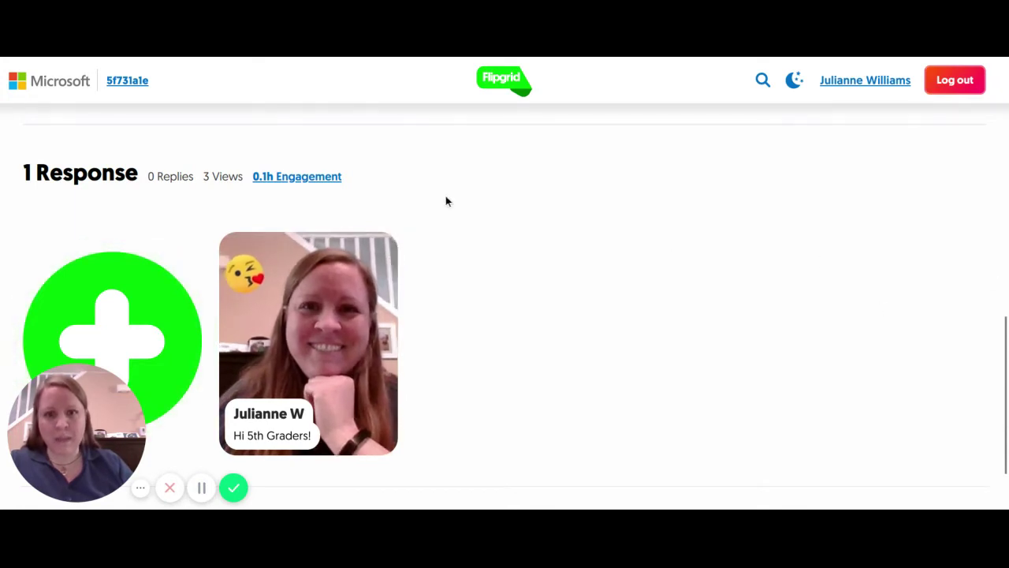
scroll(455, 229, "down", 1)
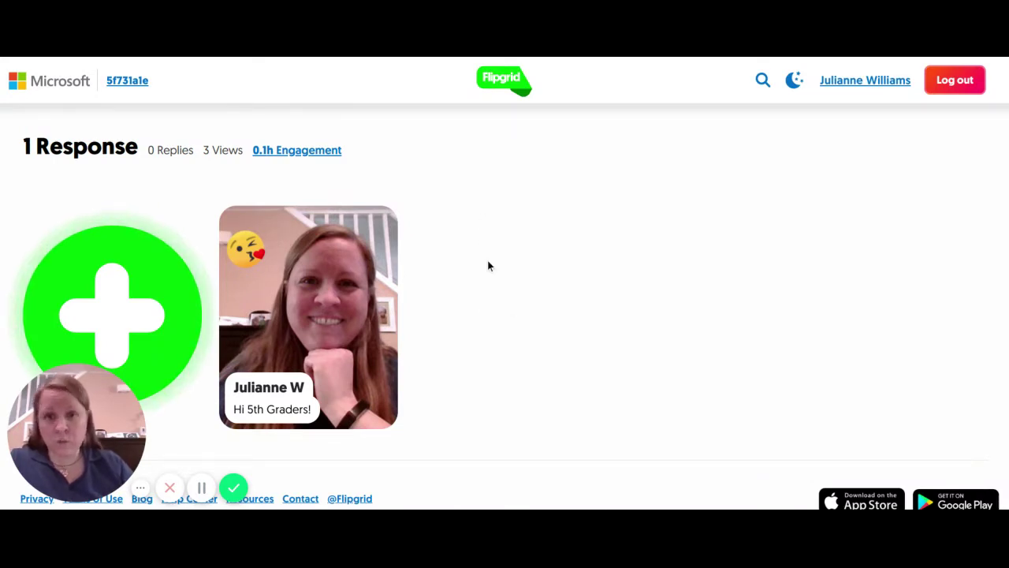
scroll(487, 265, "down", 1)
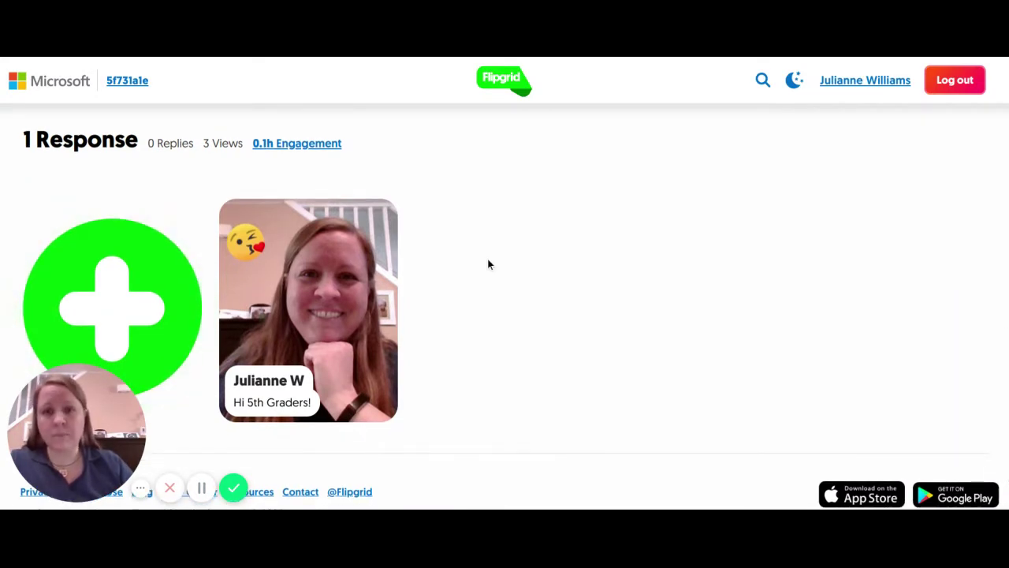
scroll(487, 264, "up", 1)
scroll(487, 264, "down", 1)
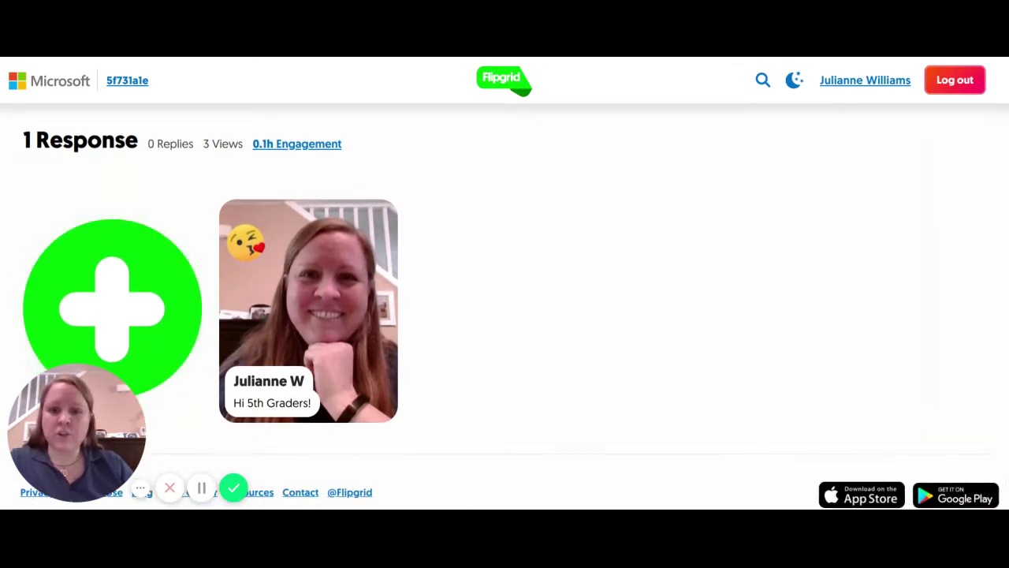
scroll(455, 241, "up", 1)
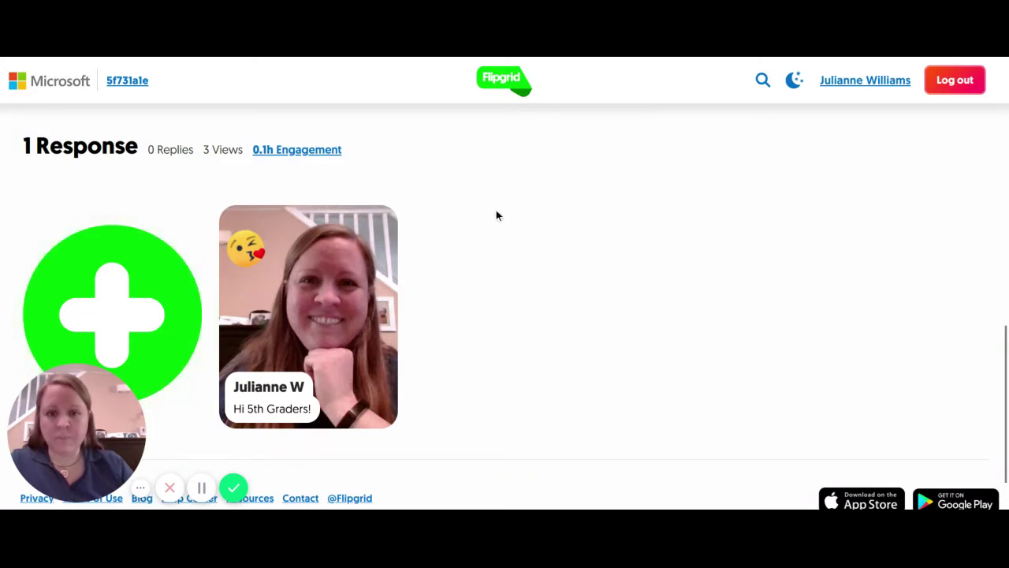
scroll(496, 212, "down", 1)
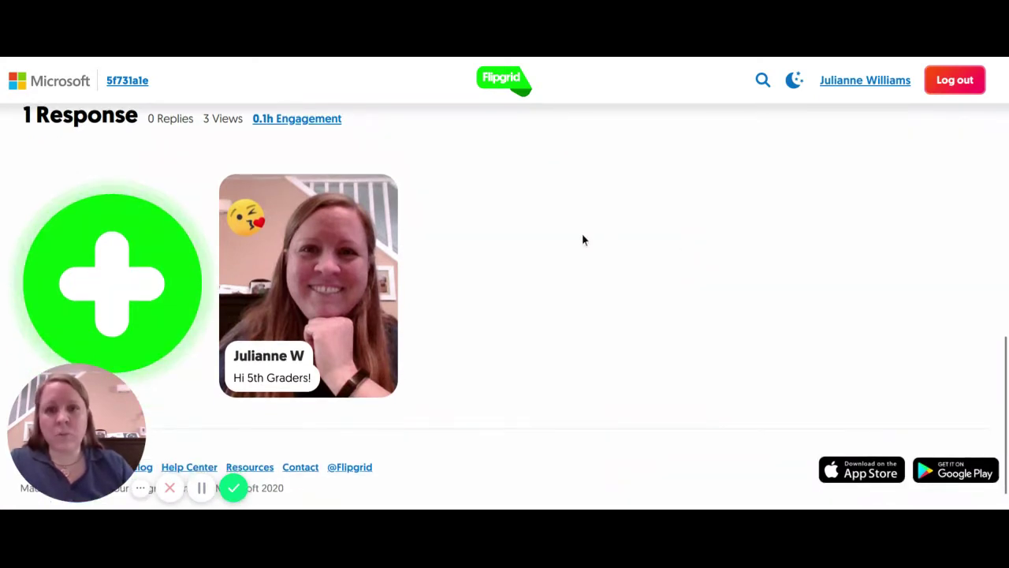
scroll(560, 252, "up", 1)
scroll(480, 235, "down", 1)
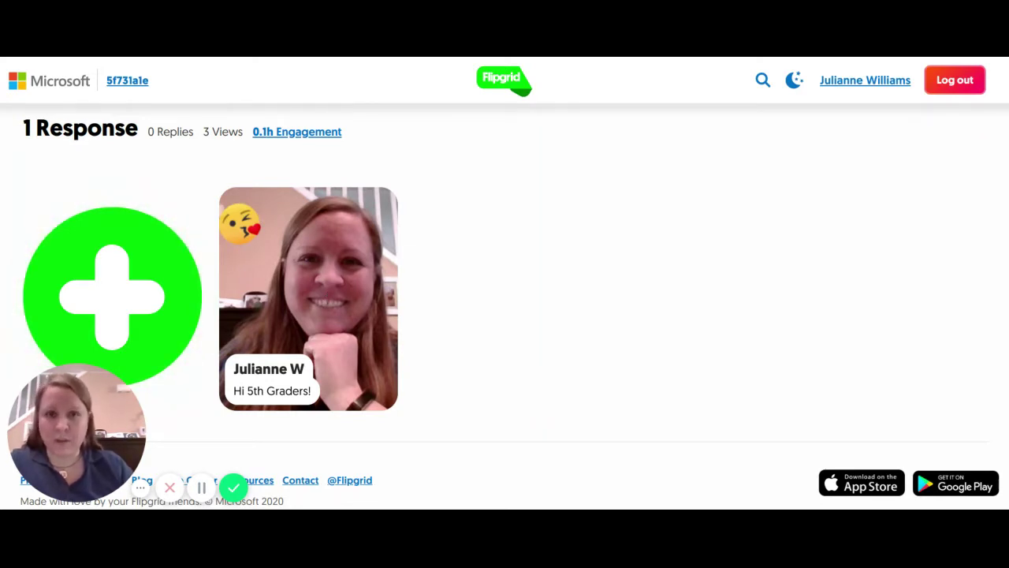
scroll(475, 273, "down", 1)
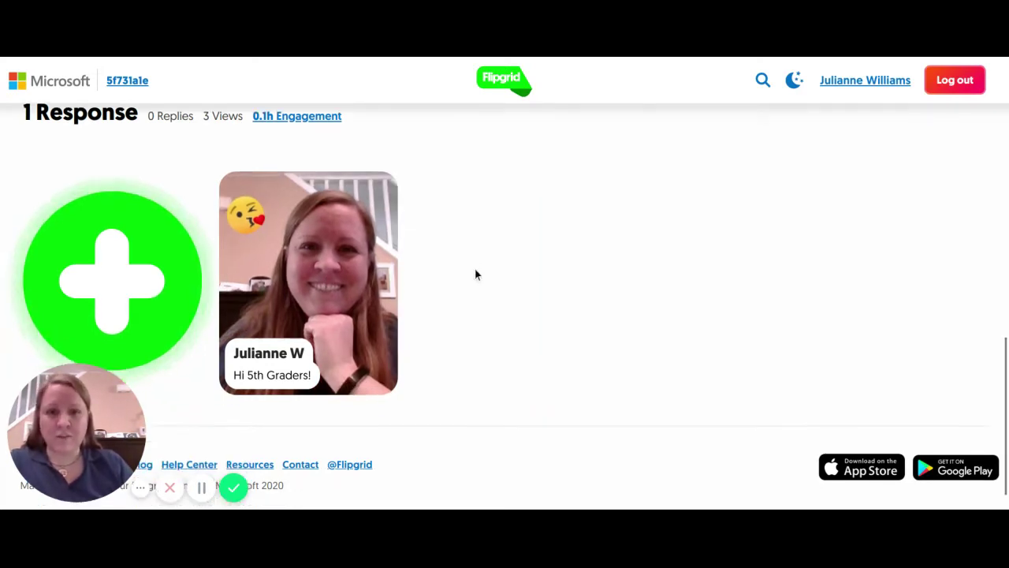
scroll(415, 124, "up", 1)
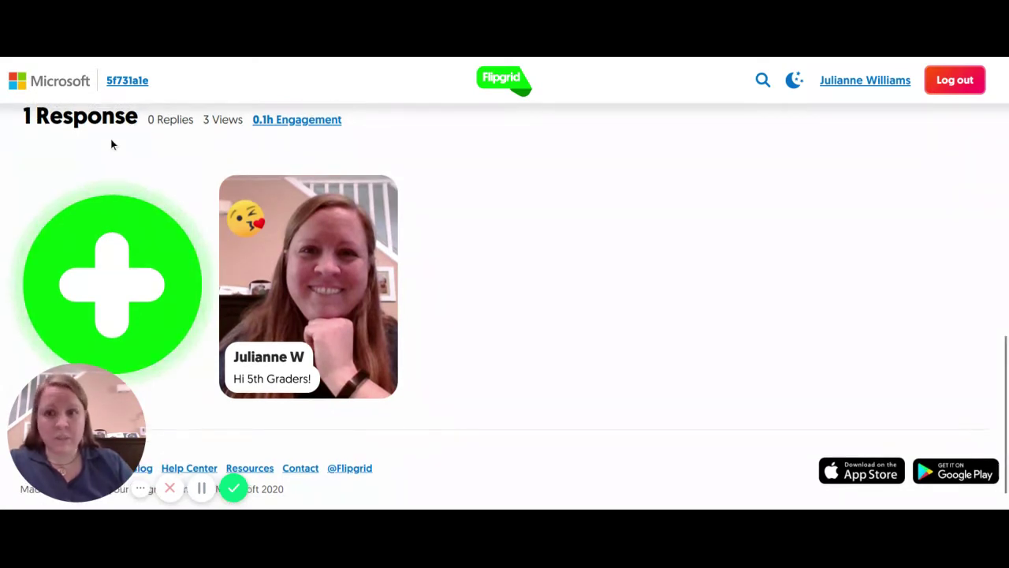
scroll(360, 203, "up", 3)
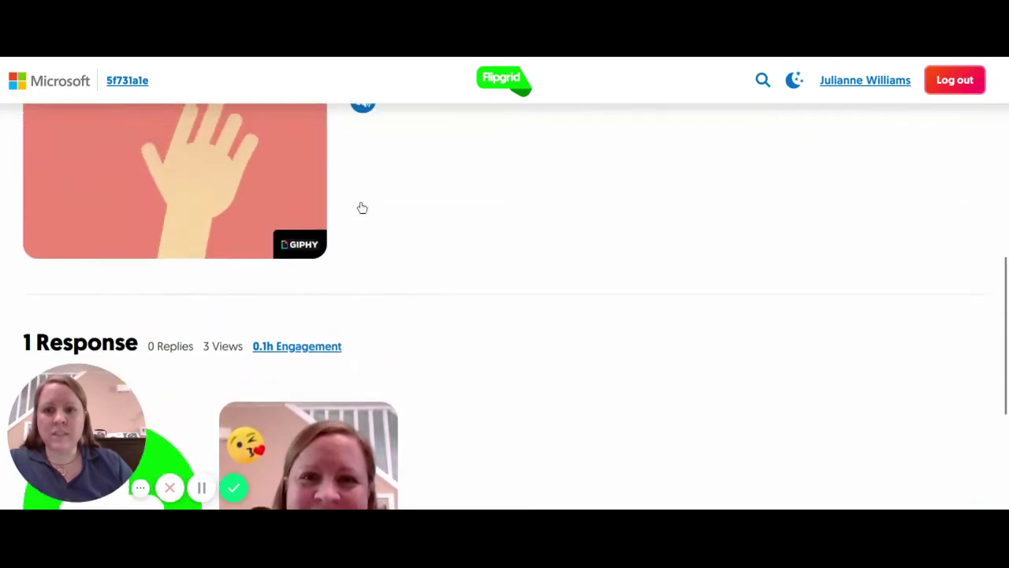
scroll(362, 208, "up", 2)
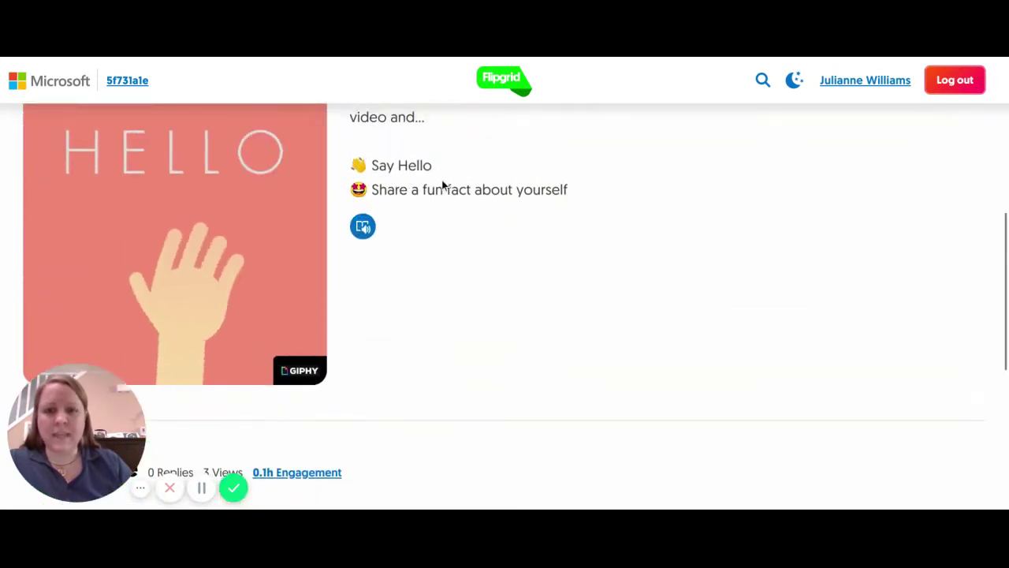
Step: Start a new video response to the topic and review the topic instructions inside the camera before closing them
scroll(428, 213, "down", 4)
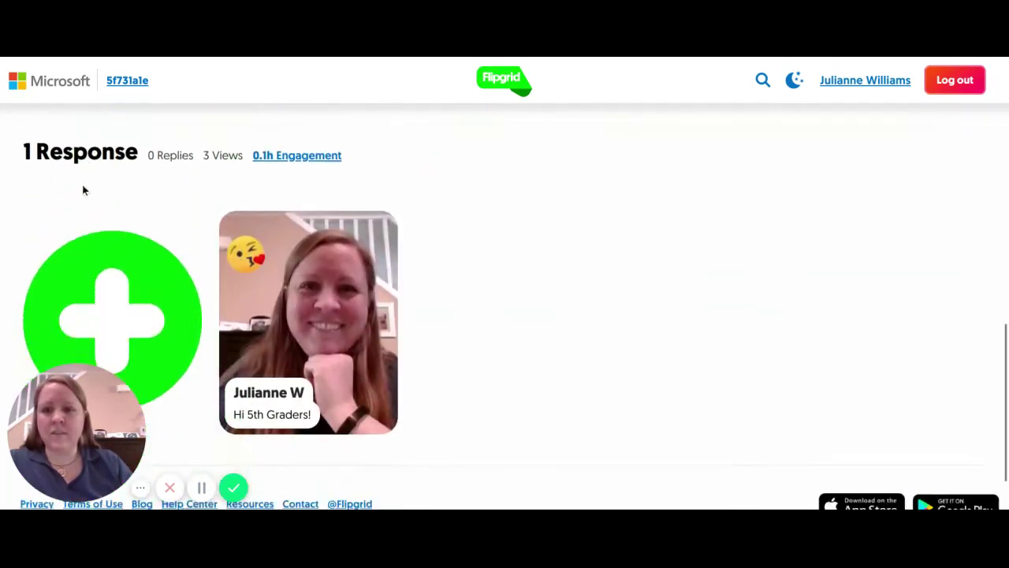
left_click(82, 249)
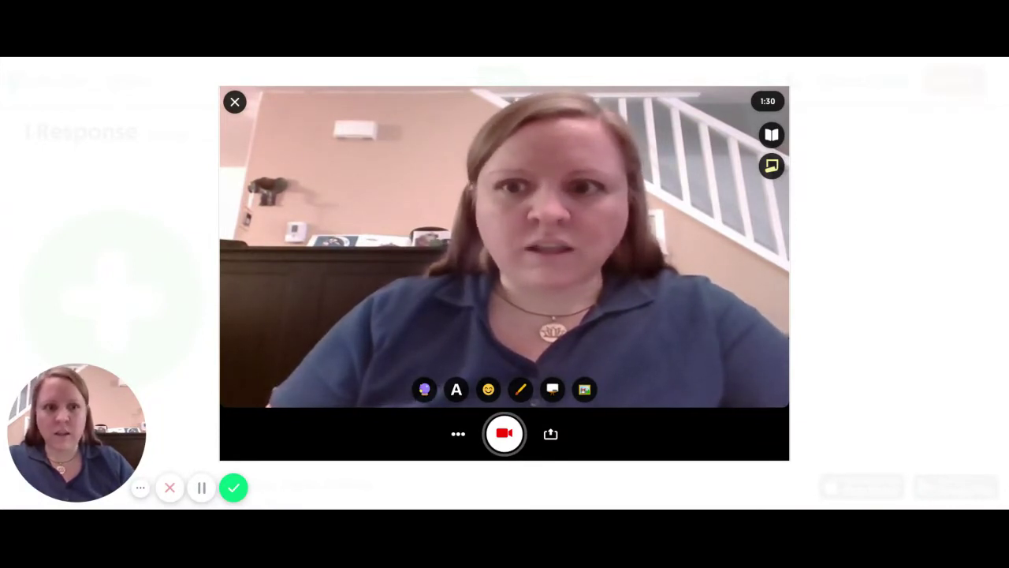
left_click(771, 137)
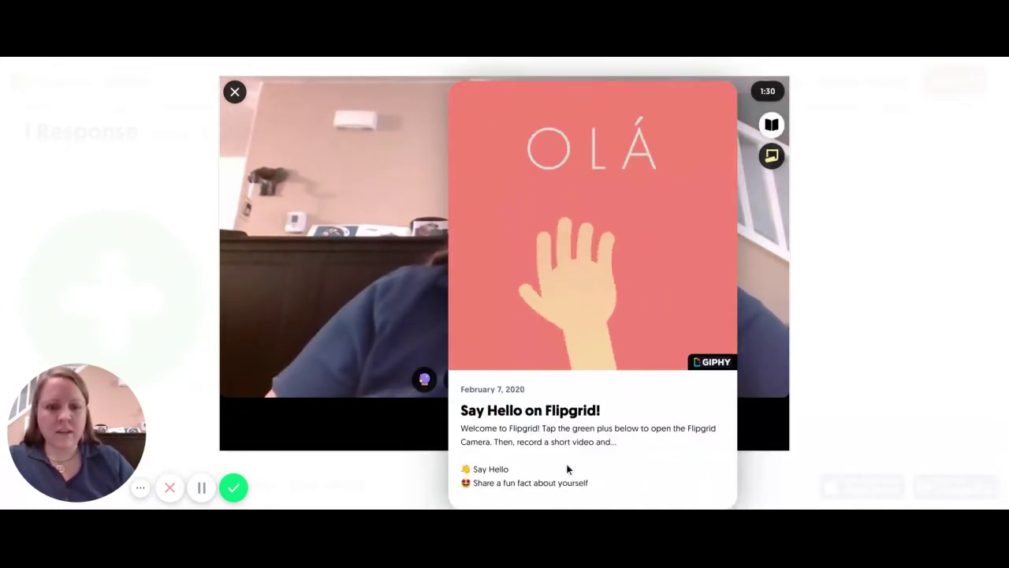
left_click(772, 128)
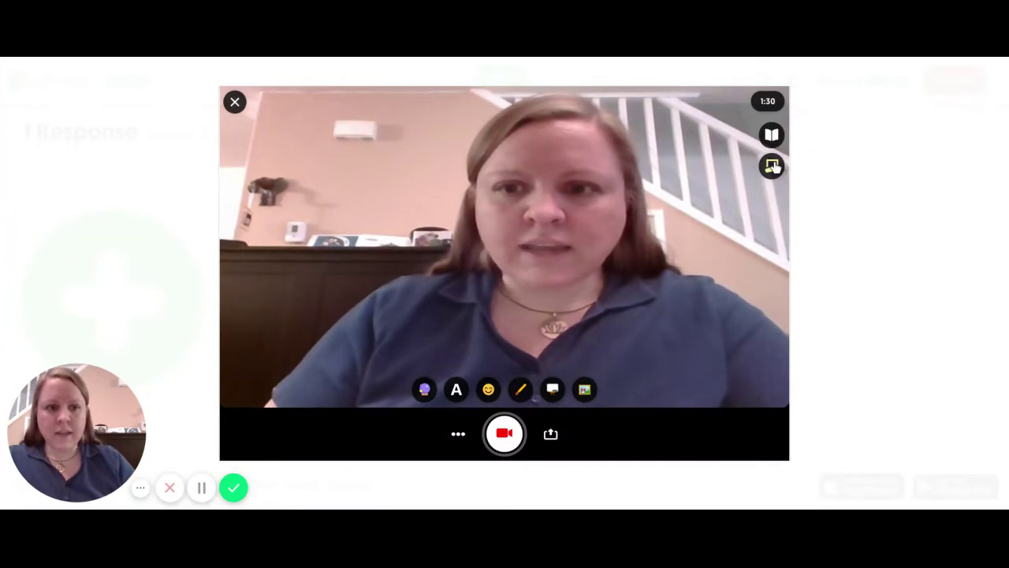
Step: Write "Hi 5th Graders" on a sticky note in the camera and close the note
left_click(771, 166)
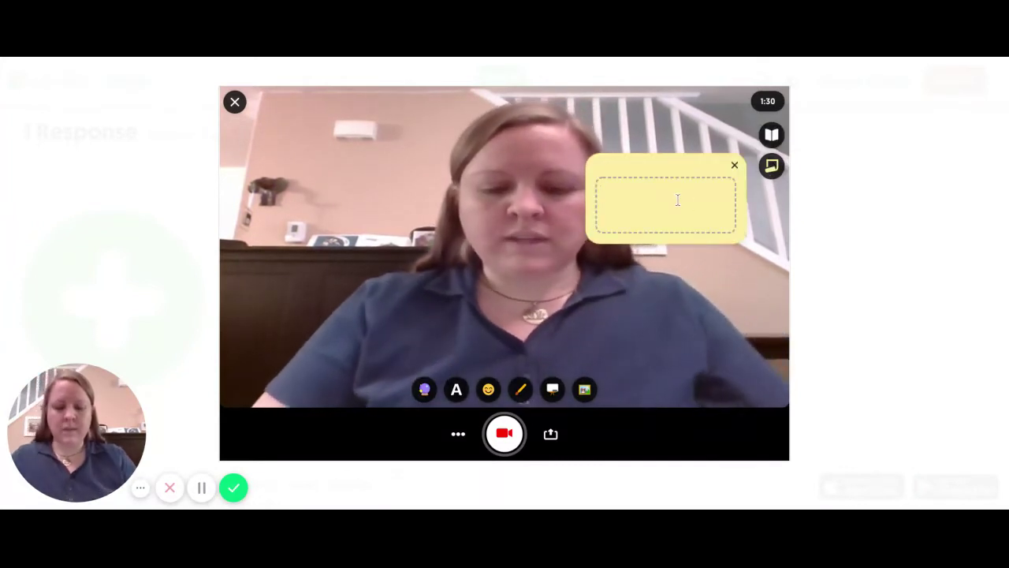
type("Hi 5th")
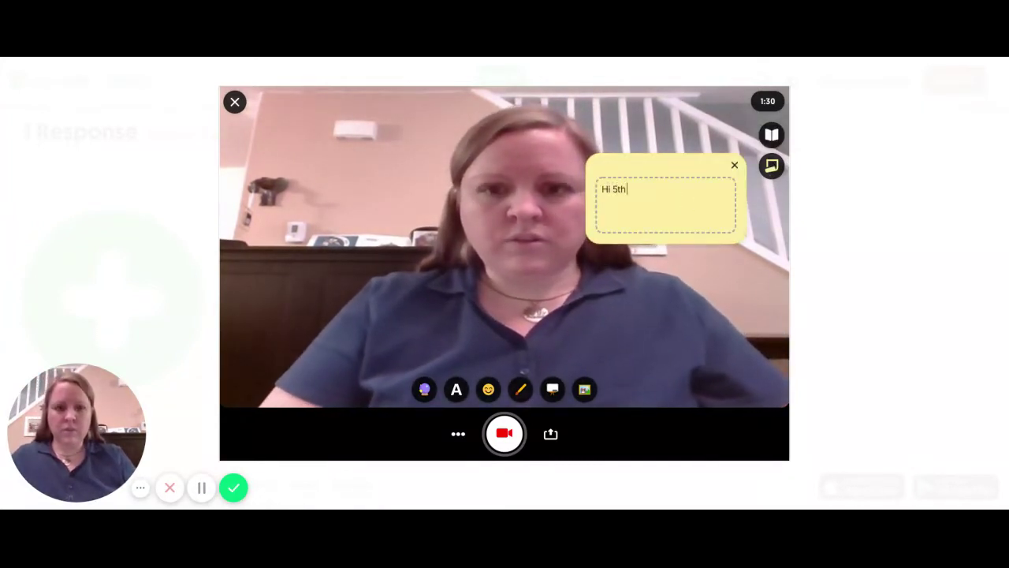
type(" Graders!")
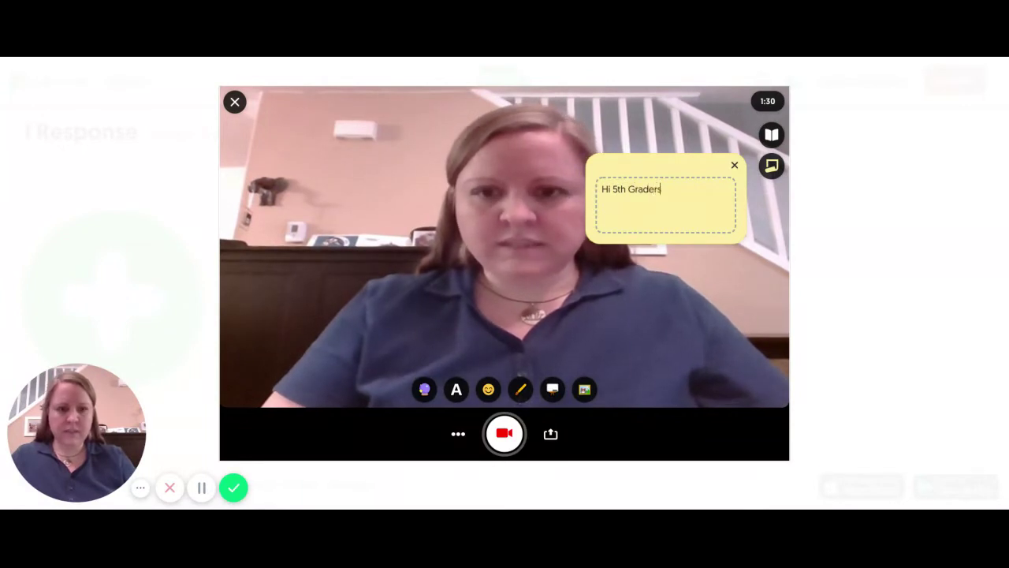
left_click(734, 166)
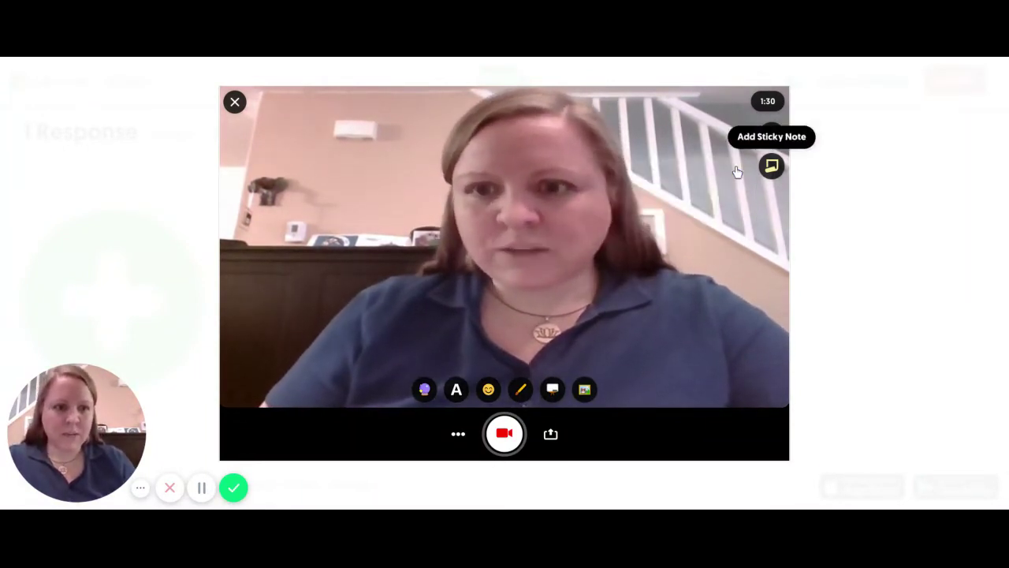
Step: Try the blue-purple, Old Town, two black-and-white and pixelated filters on the camera view, and remove the filter
left_click(425, 396)
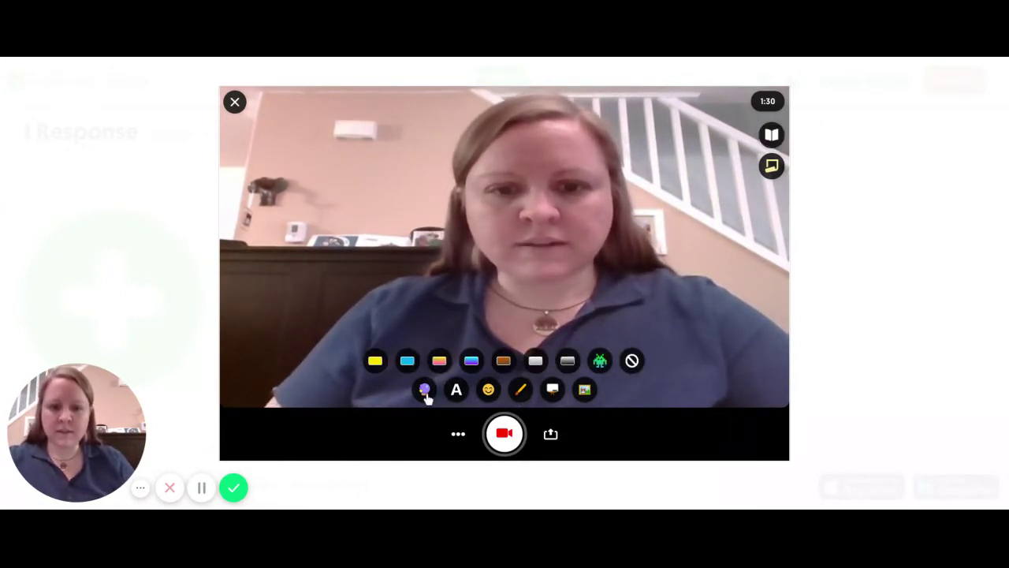
left_click(471, 362)
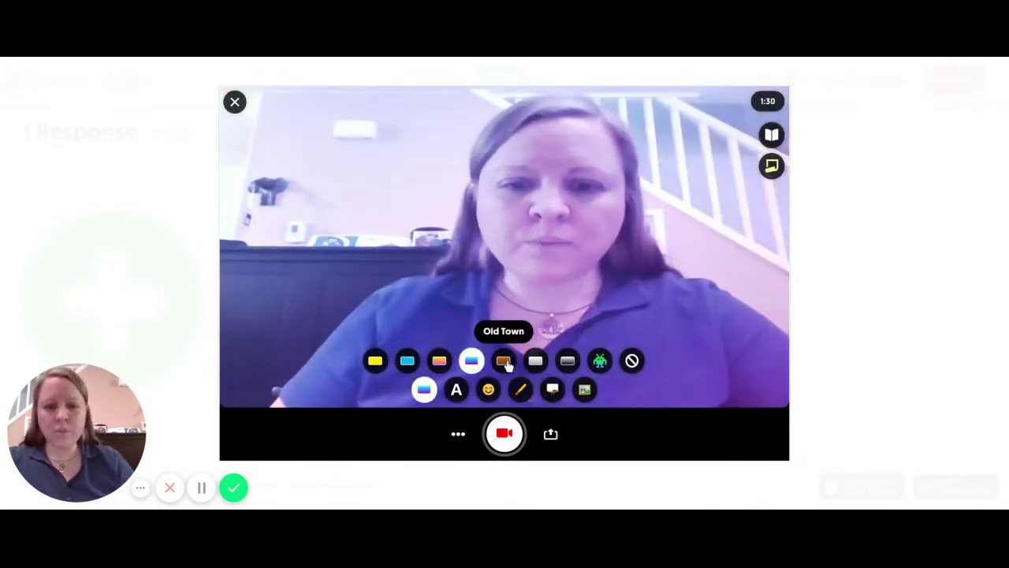
left_click(504, 361)
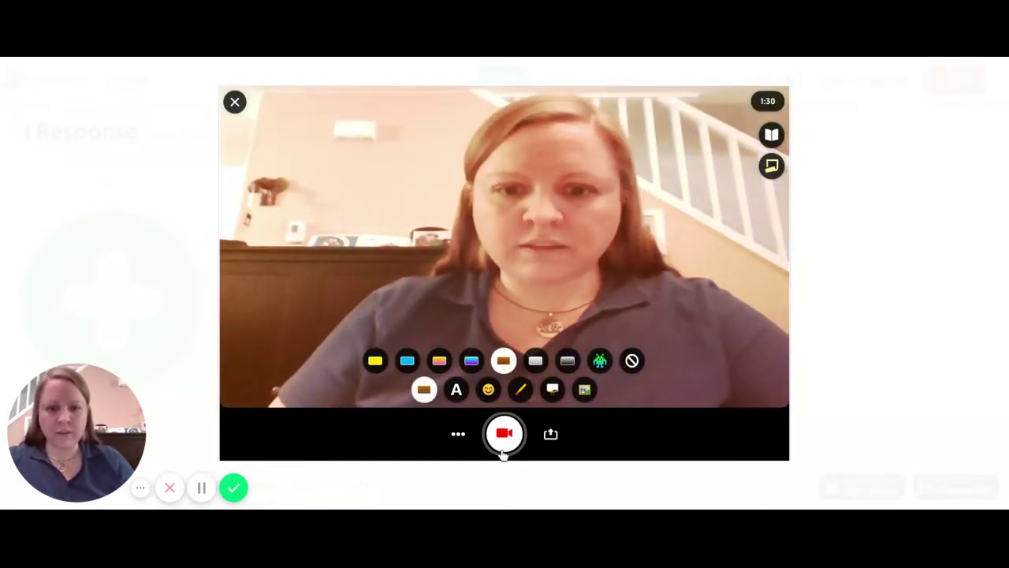
left_click(535, 361)
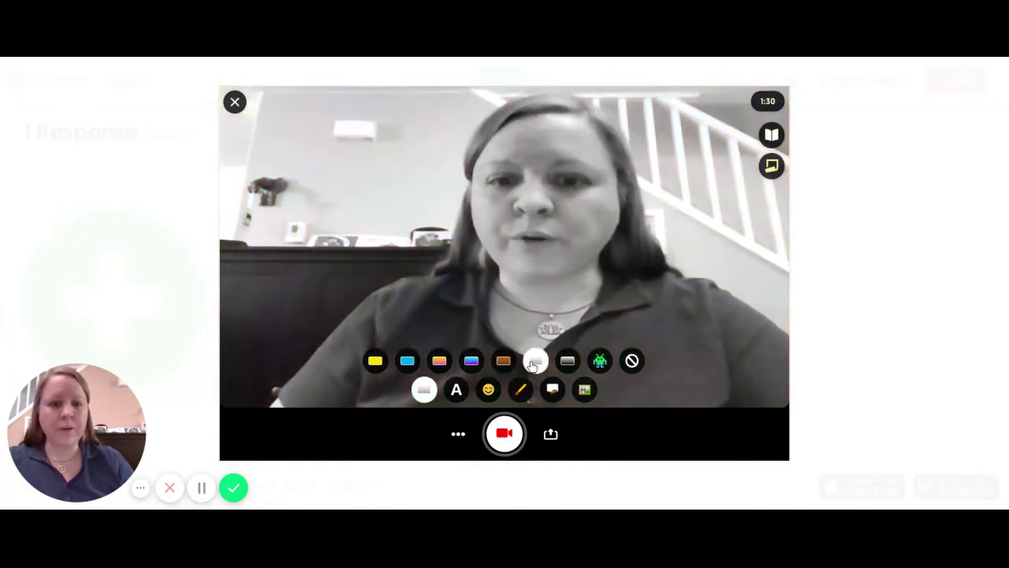
left_click(566, 363)
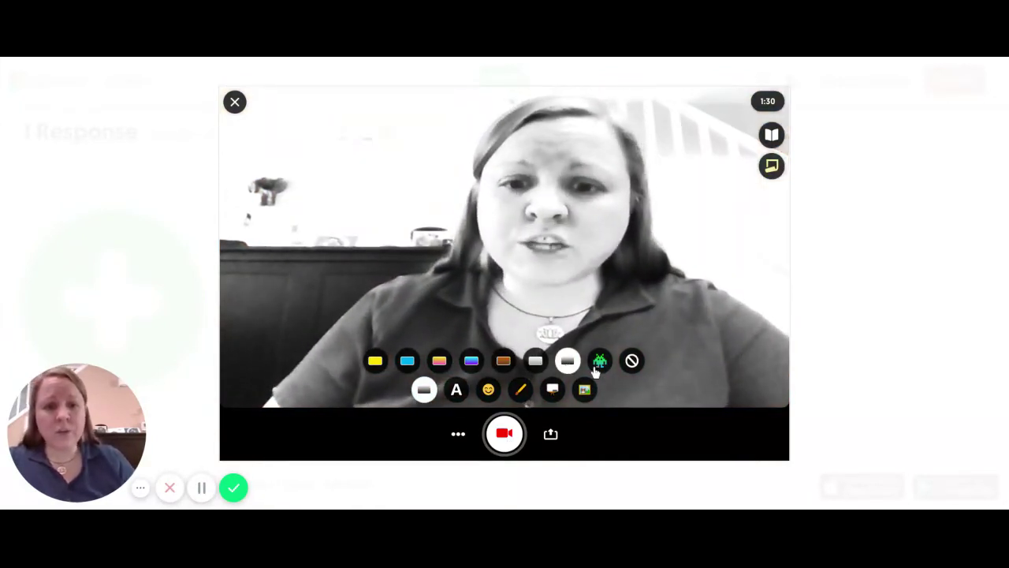
left_click(600, 362)
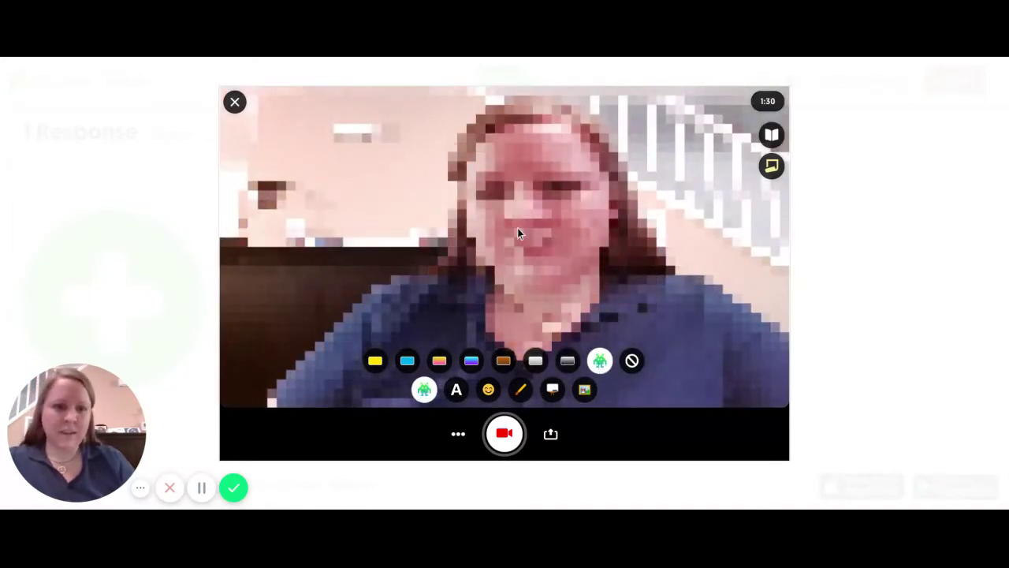
left_click(633, 363)
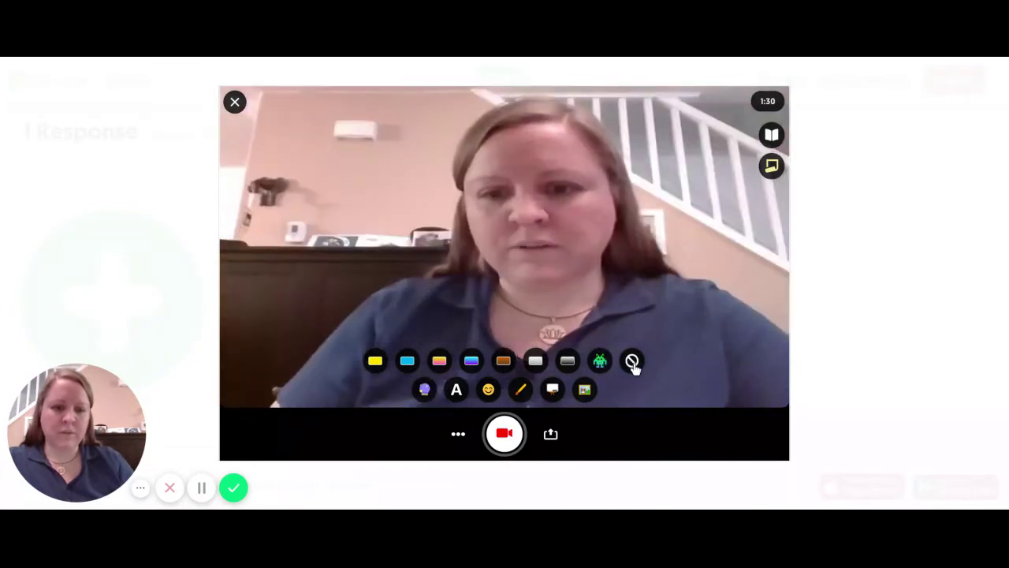
Step: Add the text "Hello!" in green to the video and place it over the wall beside the presenter's head
left_click(457, 391)
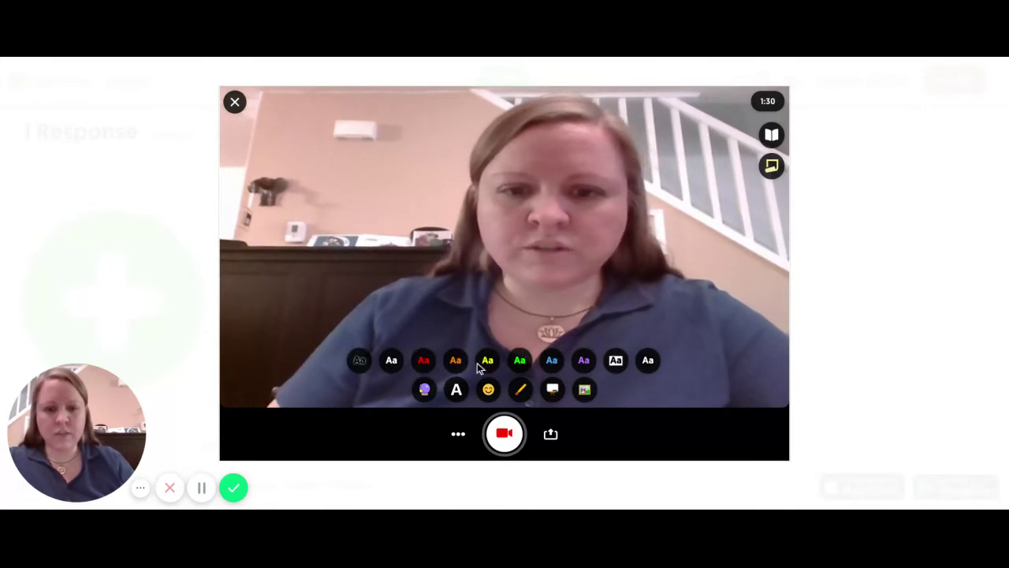
left_click(519, 363)
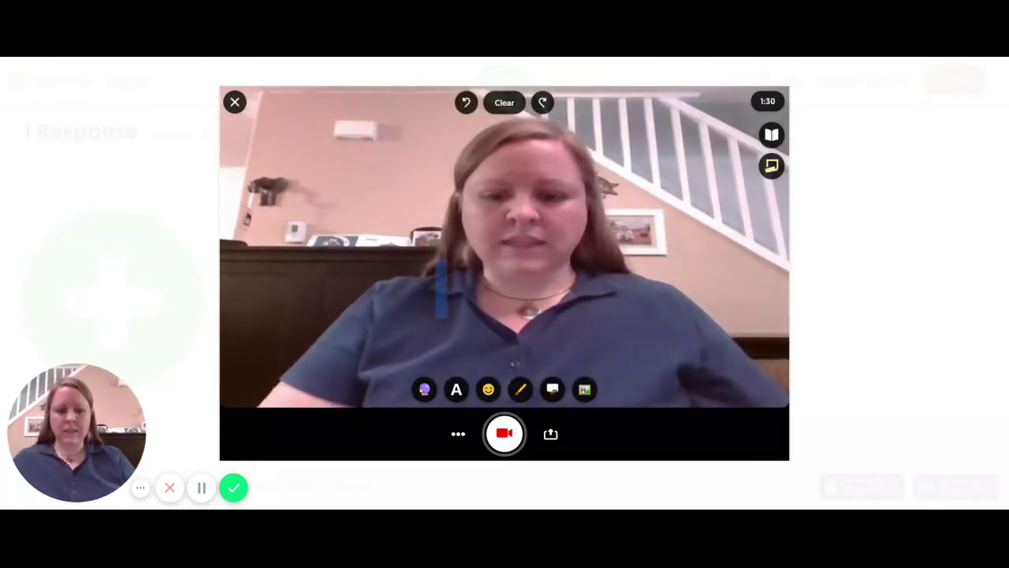
type("Hello!")
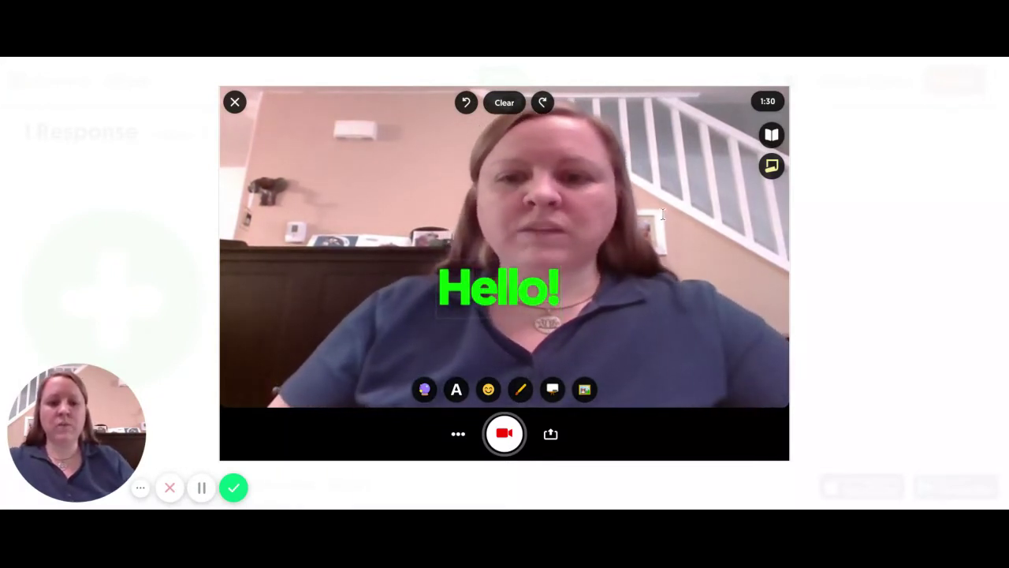
left_click(485, 294)
mouse_move(484, 294)
left_mouse_down()
mouse_move(380, 239)
mouse_move(327, 194)
mouse_move(292, 198)
left_mouse_up()
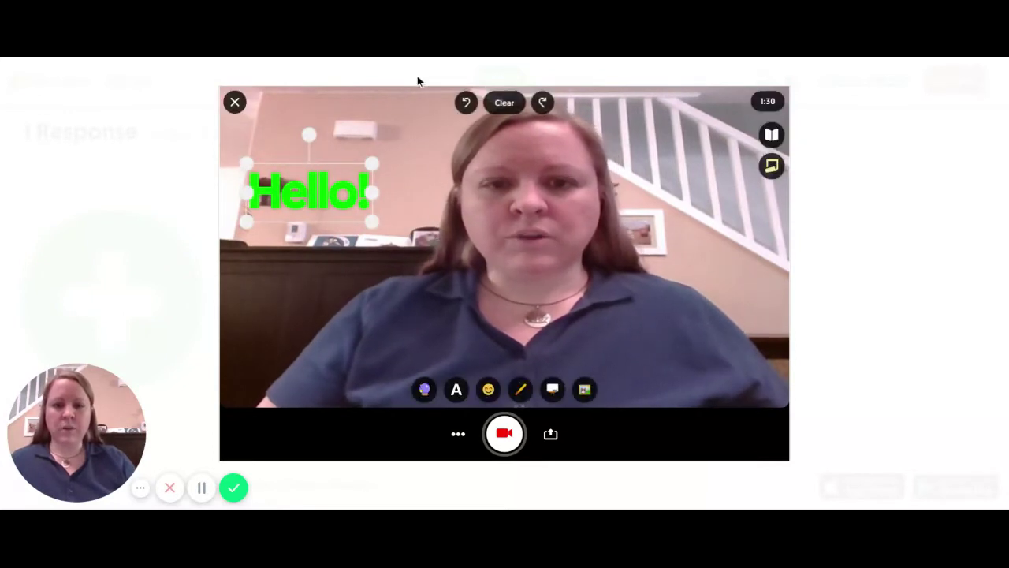
left_click(416, 145)
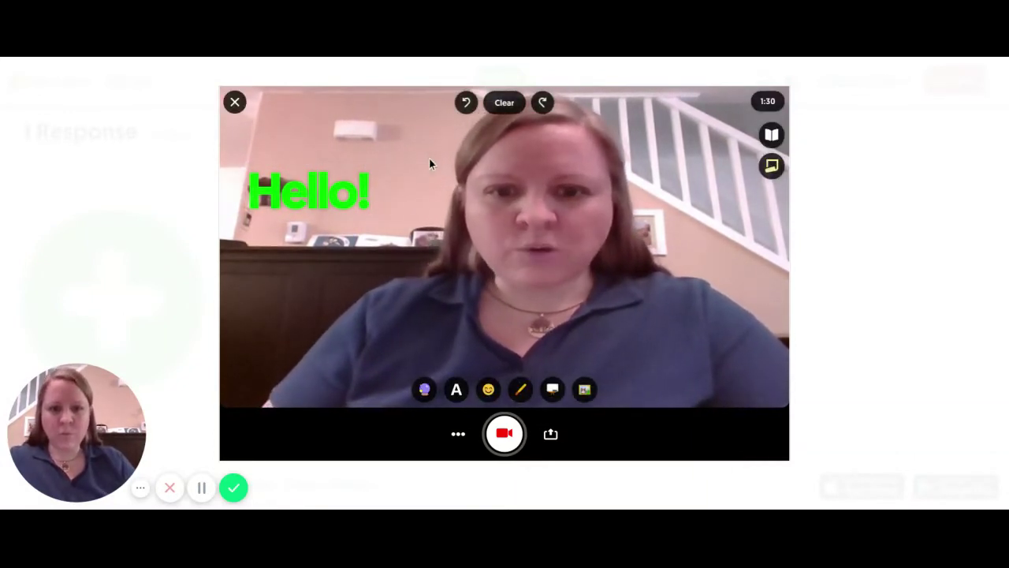
Step: Add the heart-eyes emoji sticker over the staircase, tilt it slightly clockwise and enlarge it
left_click(488, 390)
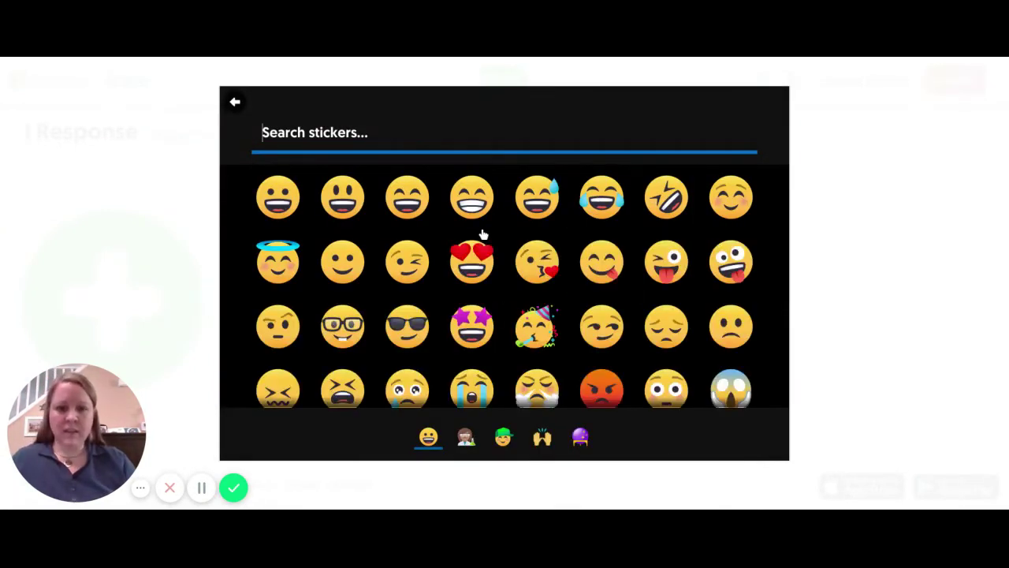
left_click(471, 258)
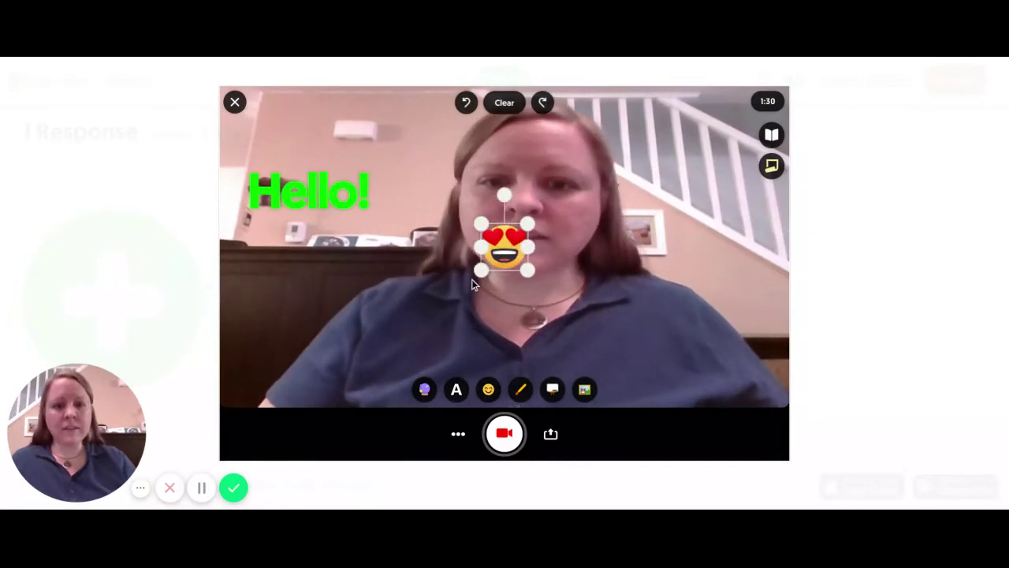
left_click_drag(493, 254, 666, 186)
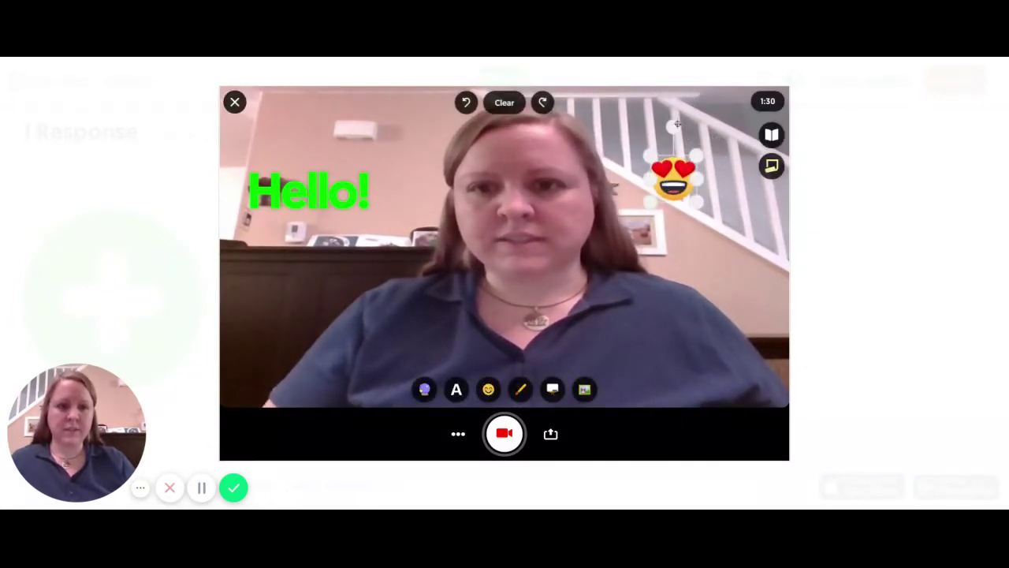
mouse_move(675, 124)
left_mouse_down()
mouse_move(700, 144)
mouse_move(689, 126)
left_mouse_up()
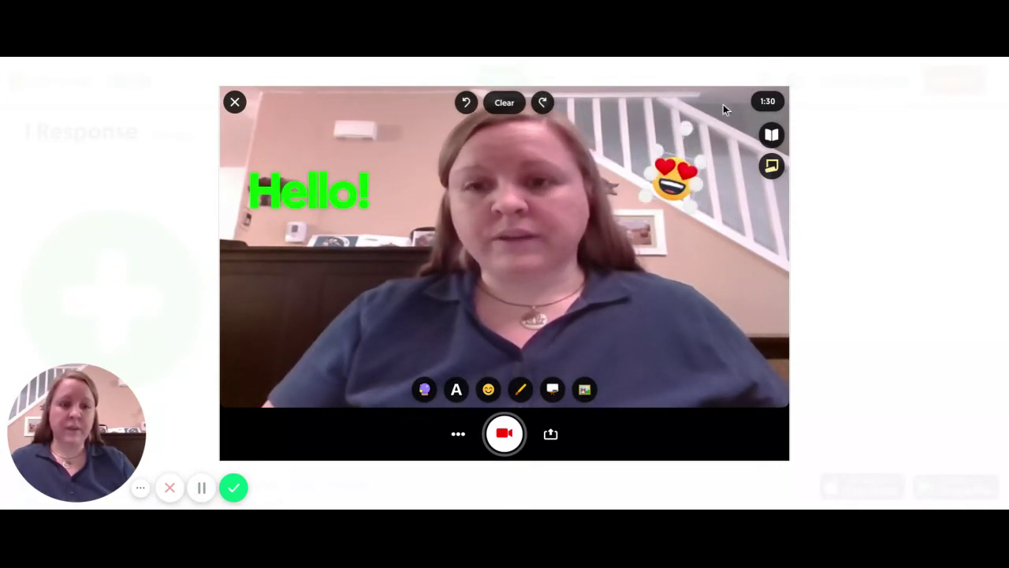
left_click_drag(692, 205, 687, 238)
left_click(685, 241)
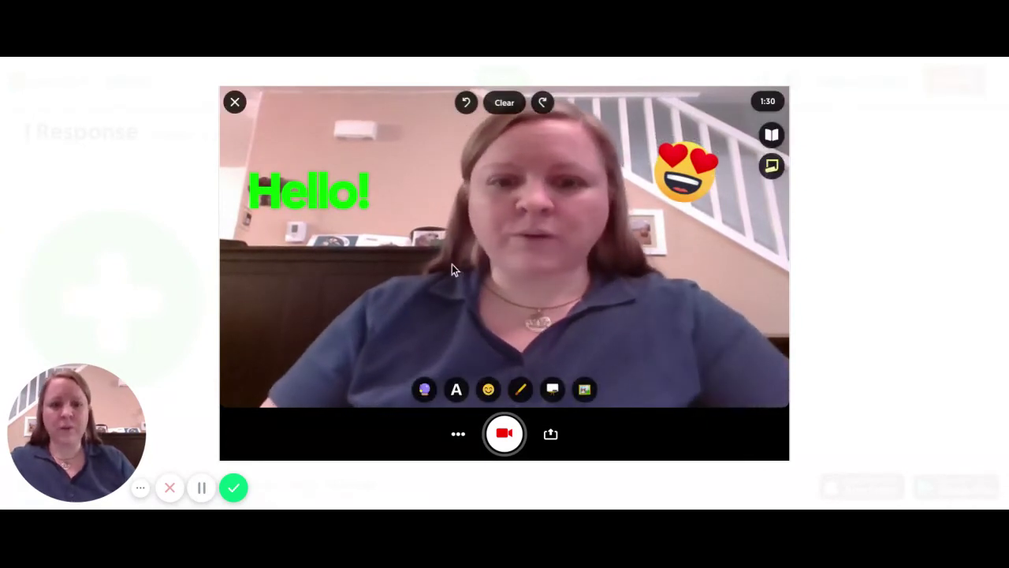
Step: Draw a small smiley face freehand in green below the "Hello!" text
left_click(521, 390)
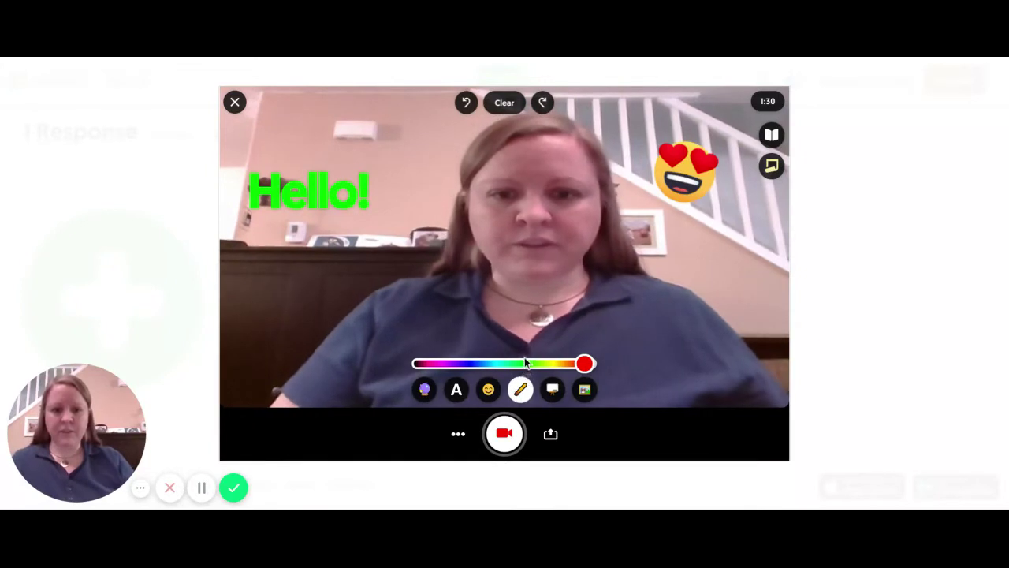
left_click(523, 364)
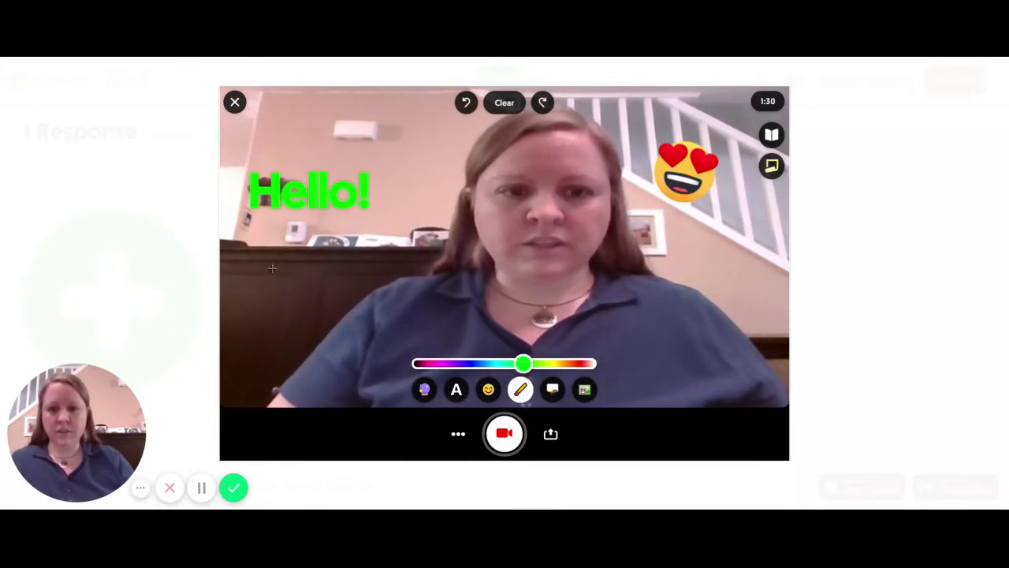
left_click(272, 269)
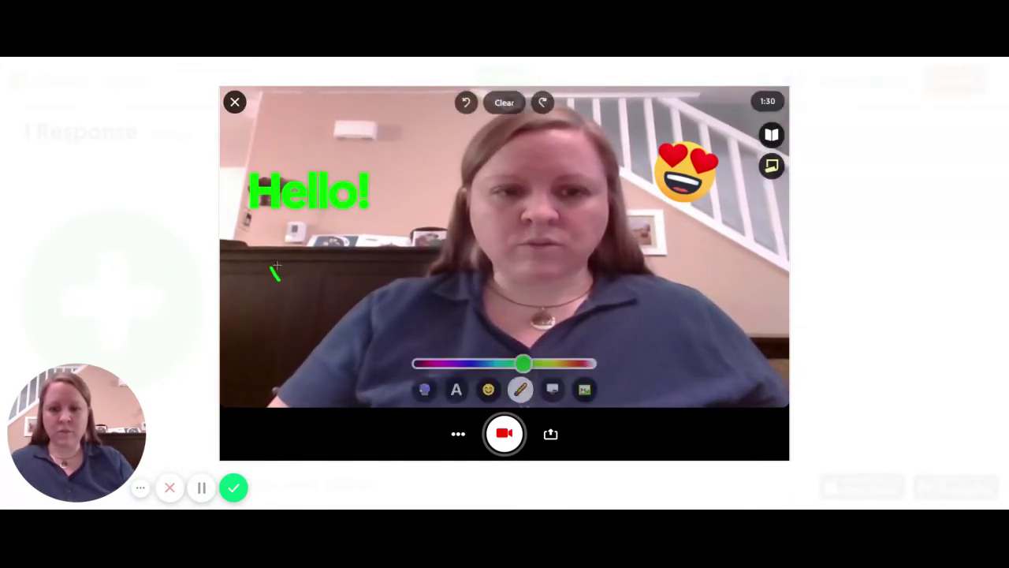
left_click(279, 265)
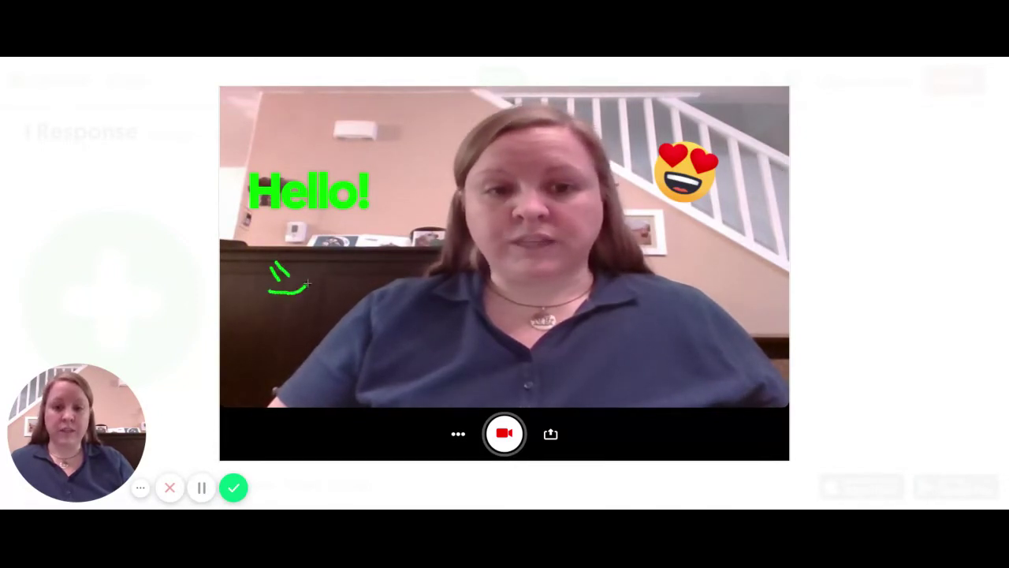
left_click_drag(308, 282, 305, 266)
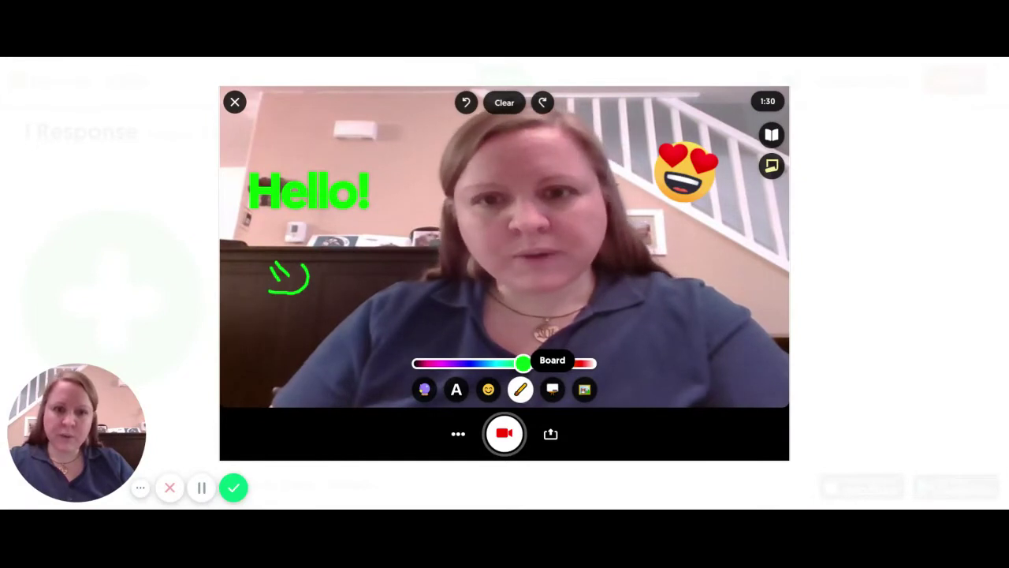
Step: Switch the video background to the whiteboard and handwrite an addition starting with "4 +" in black
left_click(553, 390)
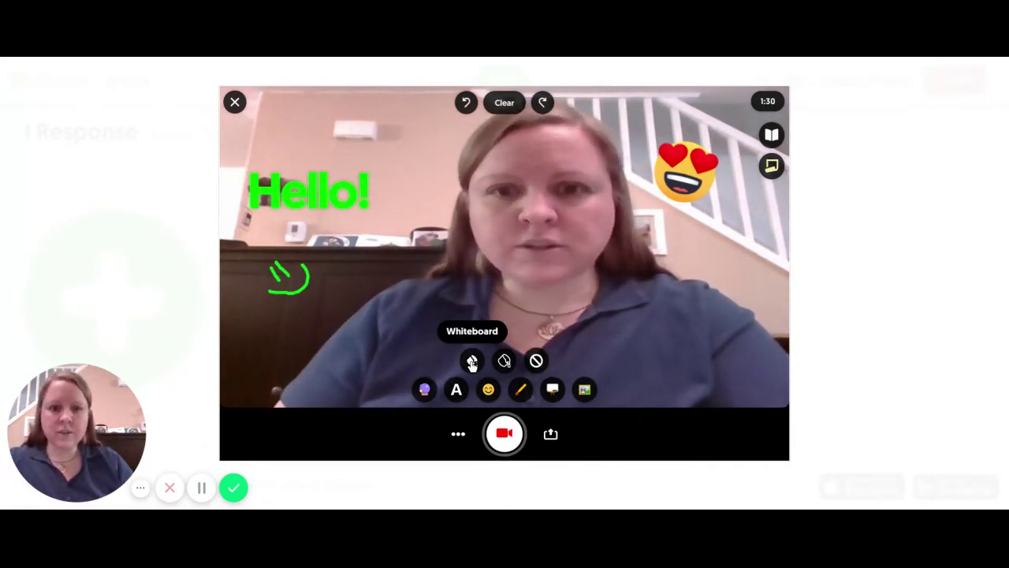
left_click(471, 362)
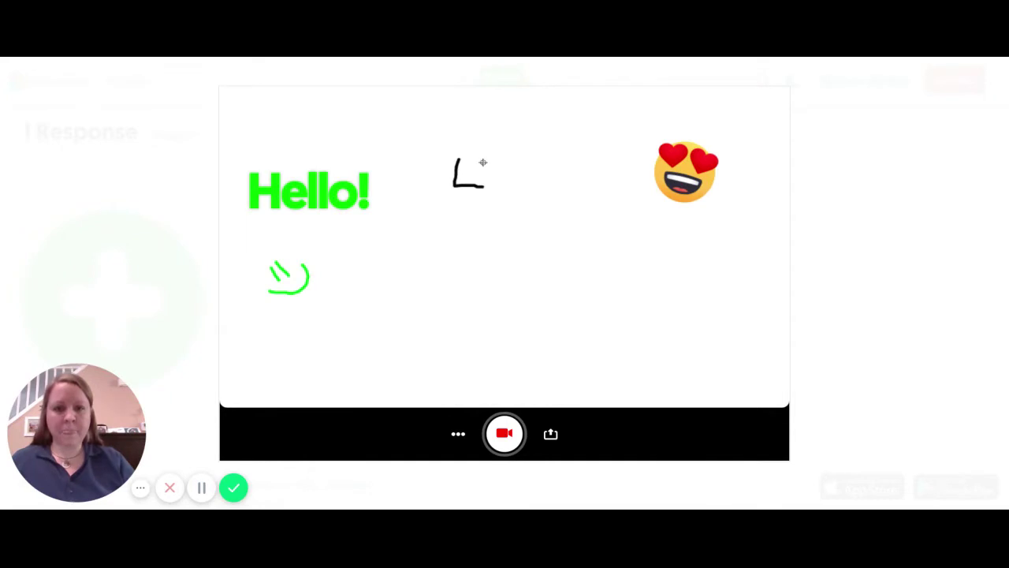
mouse_move(482, 160)
left_mouse_down()
mouse_move(479, 190)
mouse_move(519, 180)
left_mouse_up()
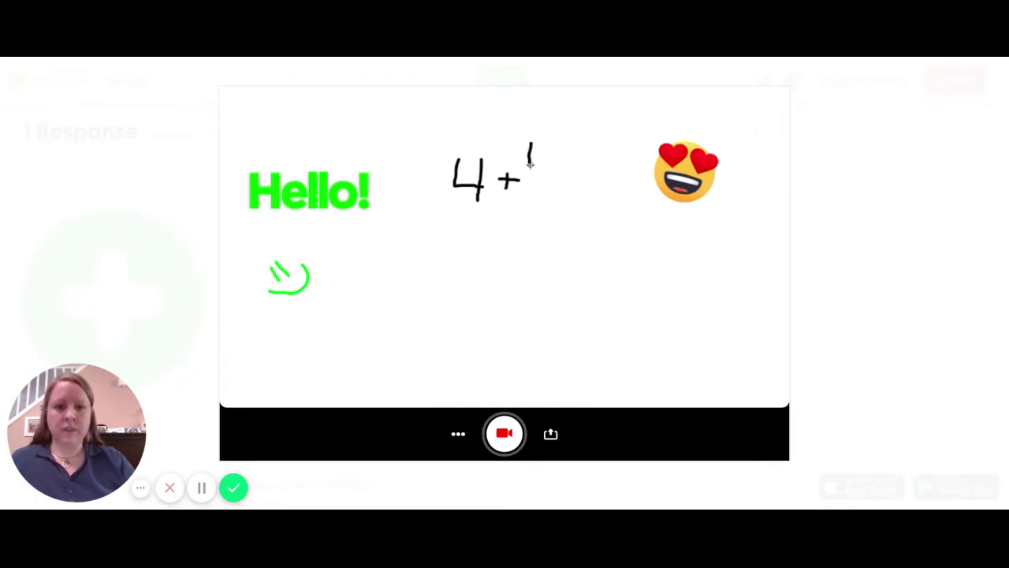
left_click_drag(552, 149, 550, 160)
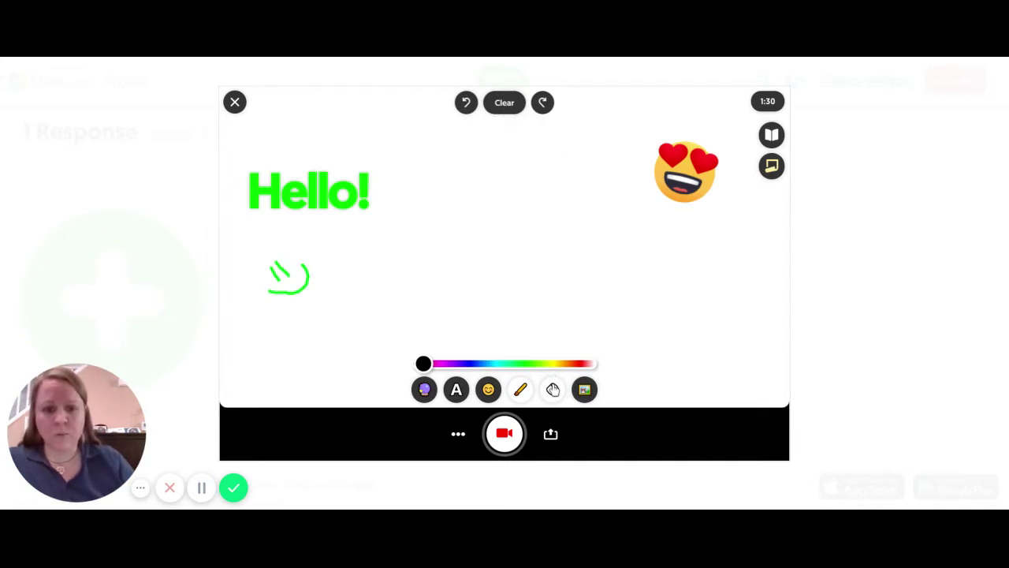
Step: Clear the whiteboard from the video and insert the photo of two women, shrunk and upright, in the frame's lower-right corner
left_click(552, 389)
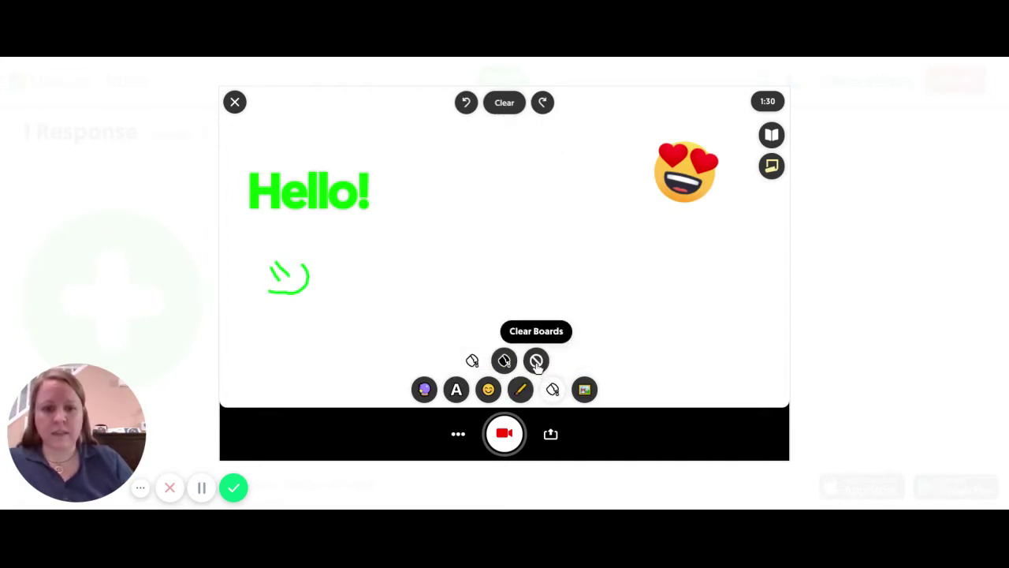
left_click(536, 361)
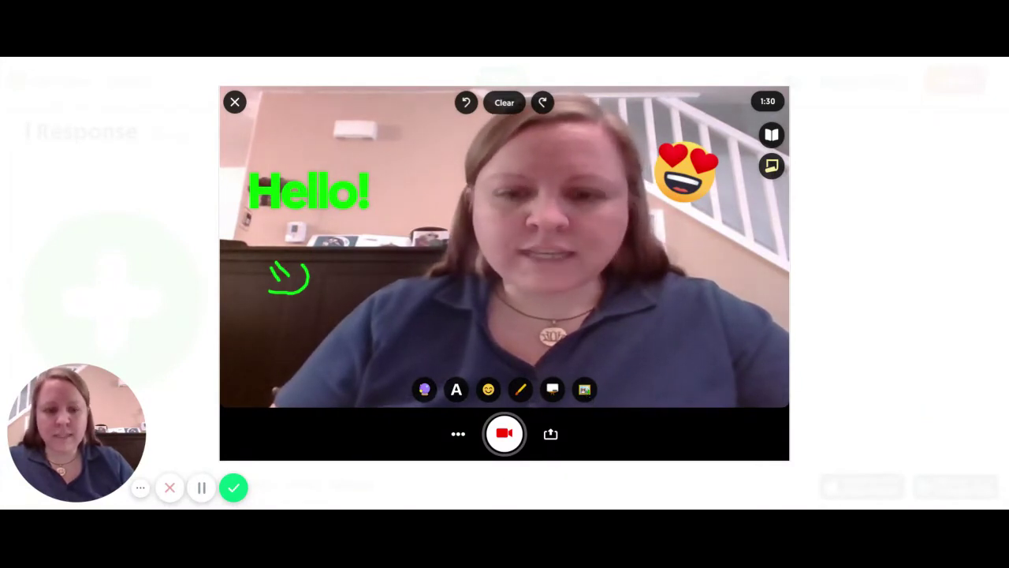
left_click(585, 389)
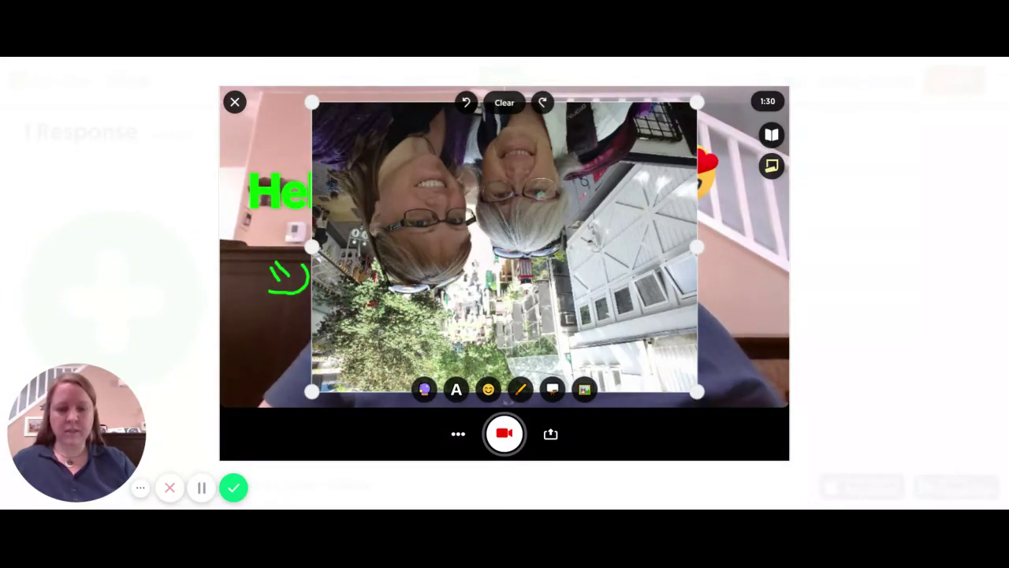
left_click_drag(697, 394, 599, 89)
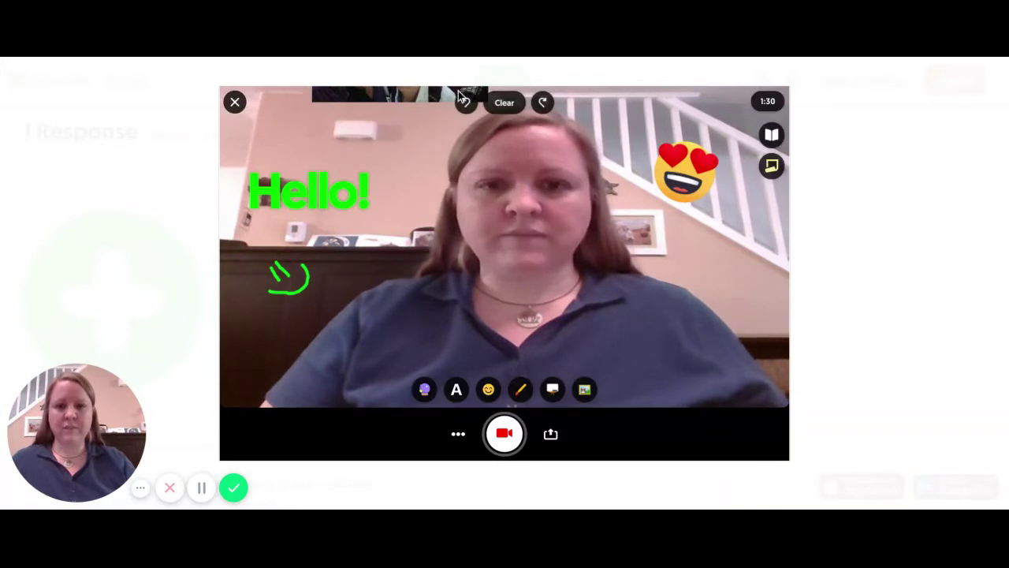
left_click_drag(413, 91, 708, 405)
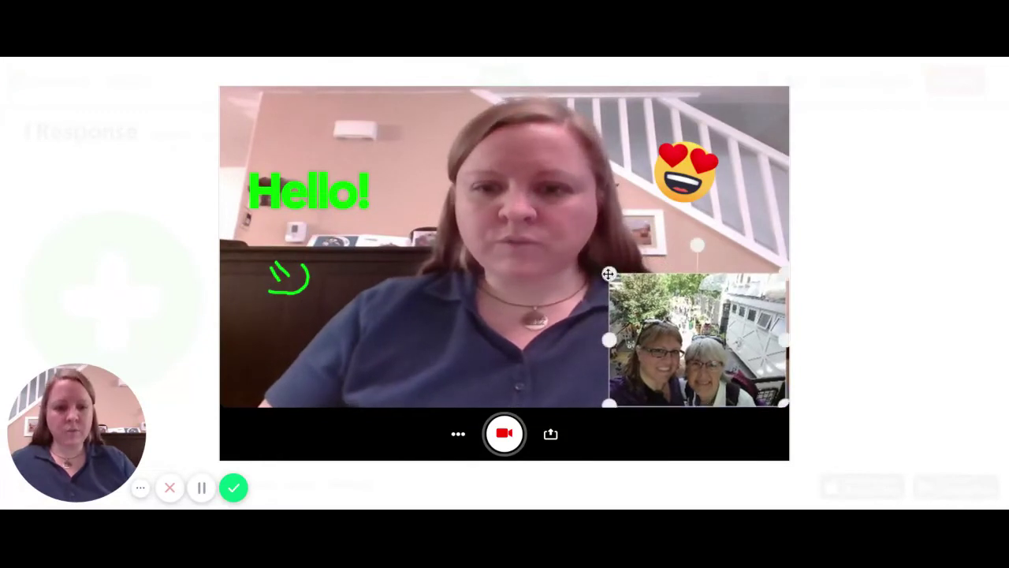
left_click_drag(609, 274, 631, 290)
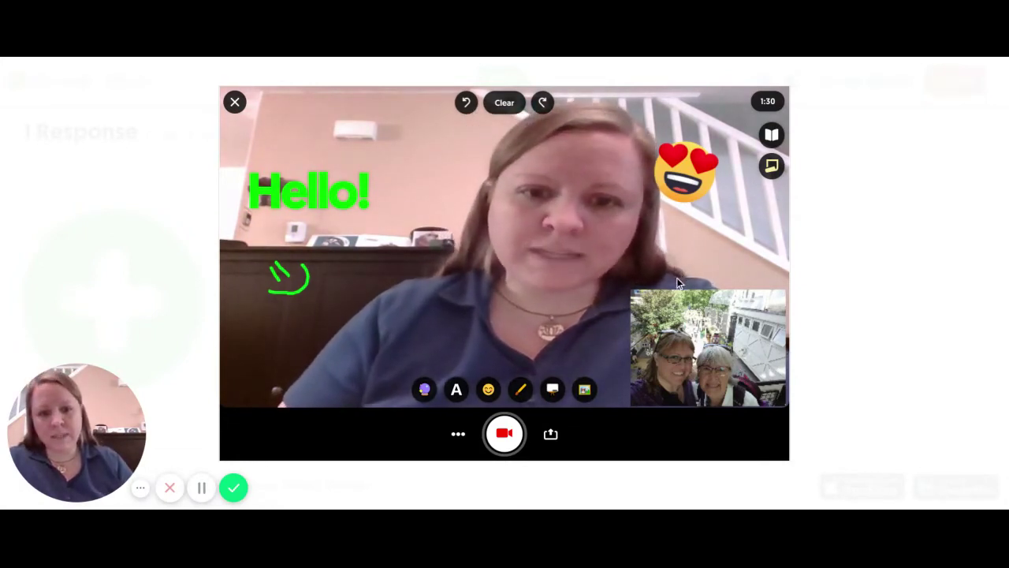
Step: Record the video response while drawing yellow-green arrows pointing at both people in the photo, and pause the recording
left_click(520, 389)
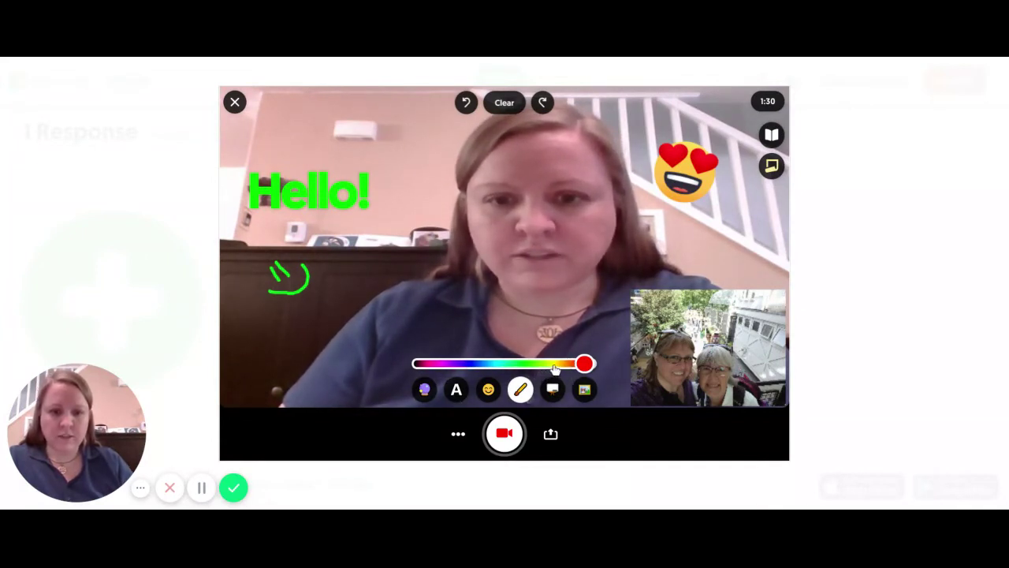
left_click(550, 363)
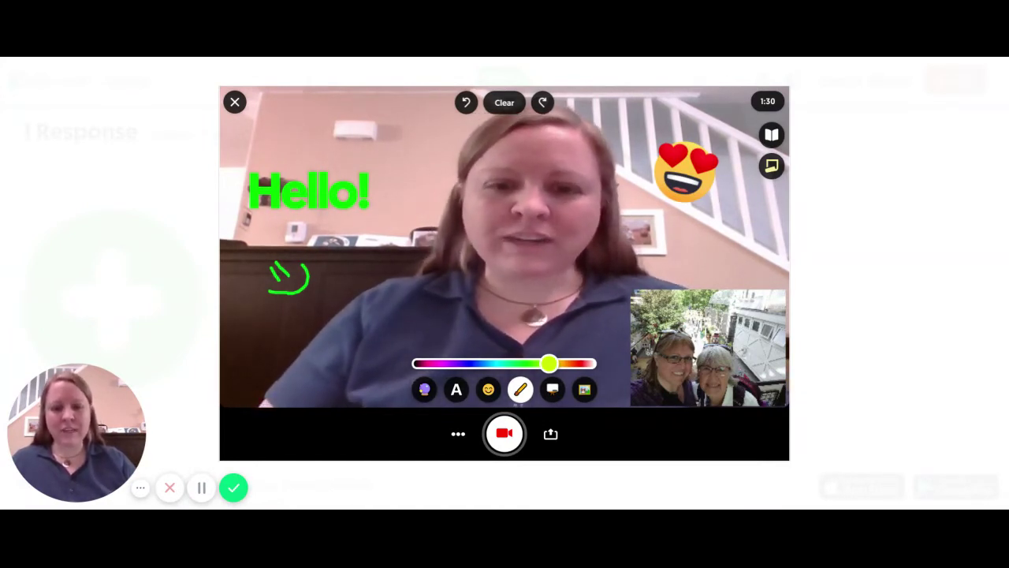
left_click(505, 434)
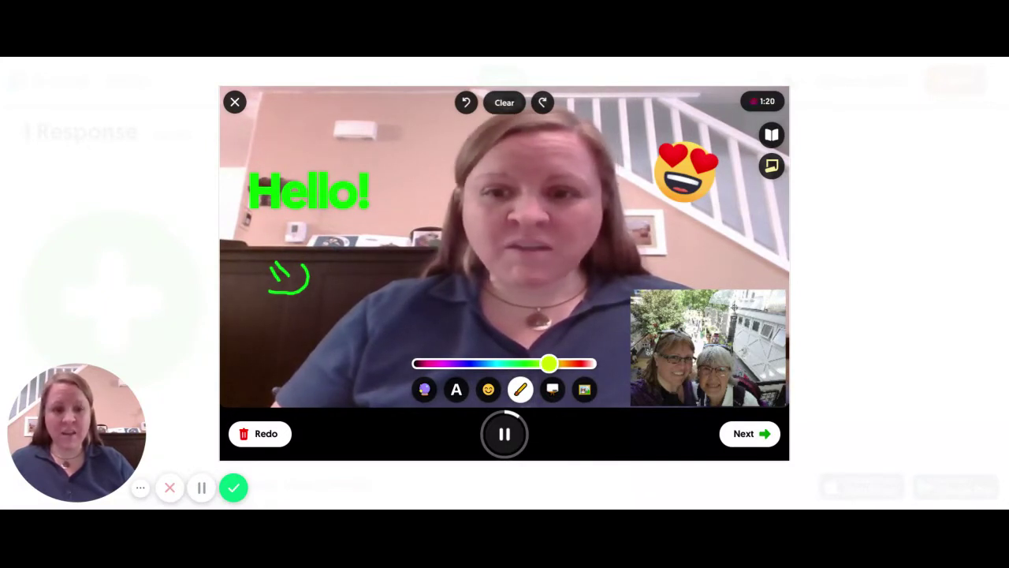
mouse_move(751, 305)
left_mouse_down()
mouse_move(739, 328)
mouse_move(721, 332)
left_mouse_up()
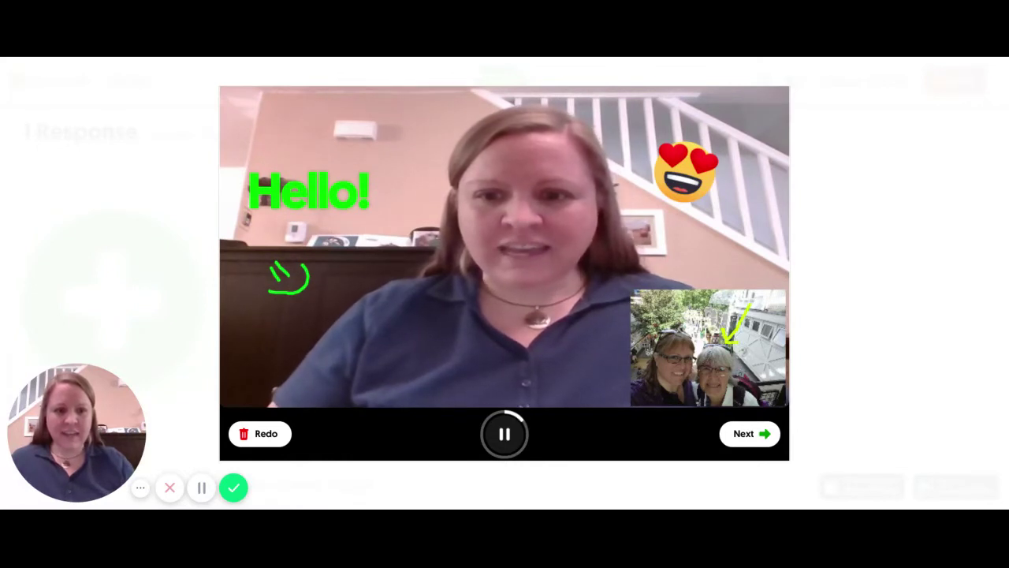
left_click_drag(654, 303, 661, 315)
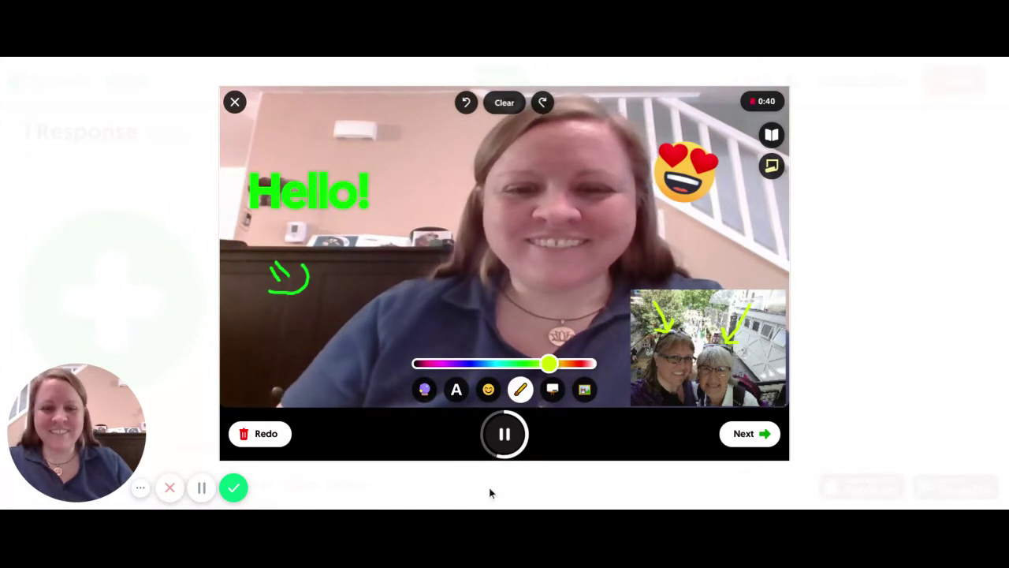
left_click(505, 435)
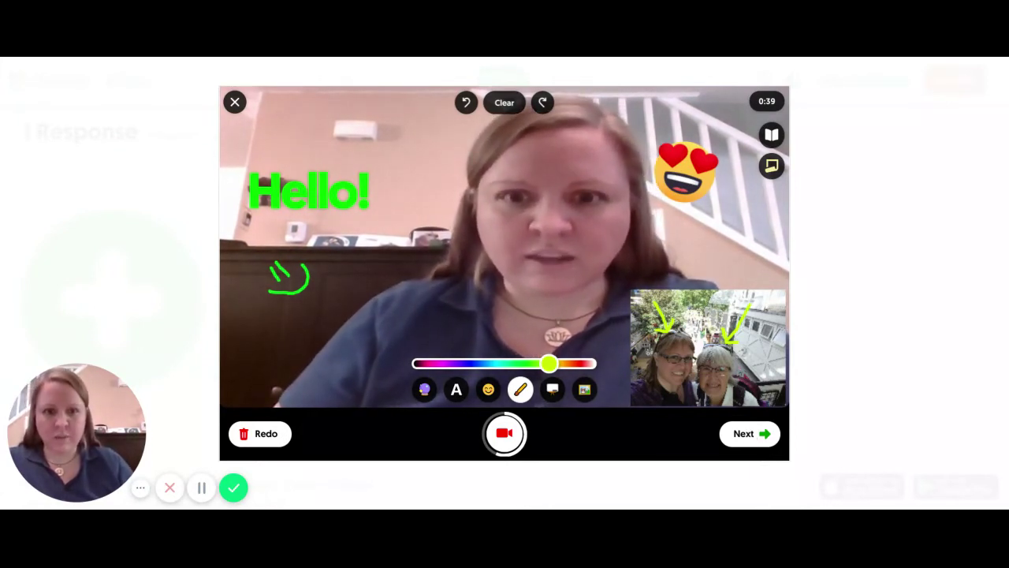
Step: Finish recording, preview the opening seconds of the clip and proceed to the selfie stage
left_click(746, 436)
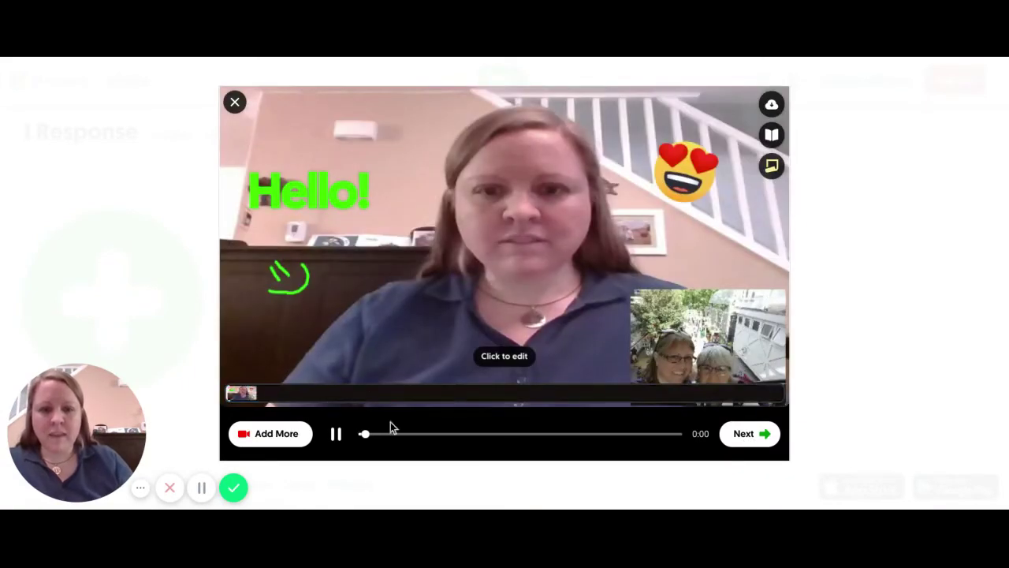
left_click(335, 434)
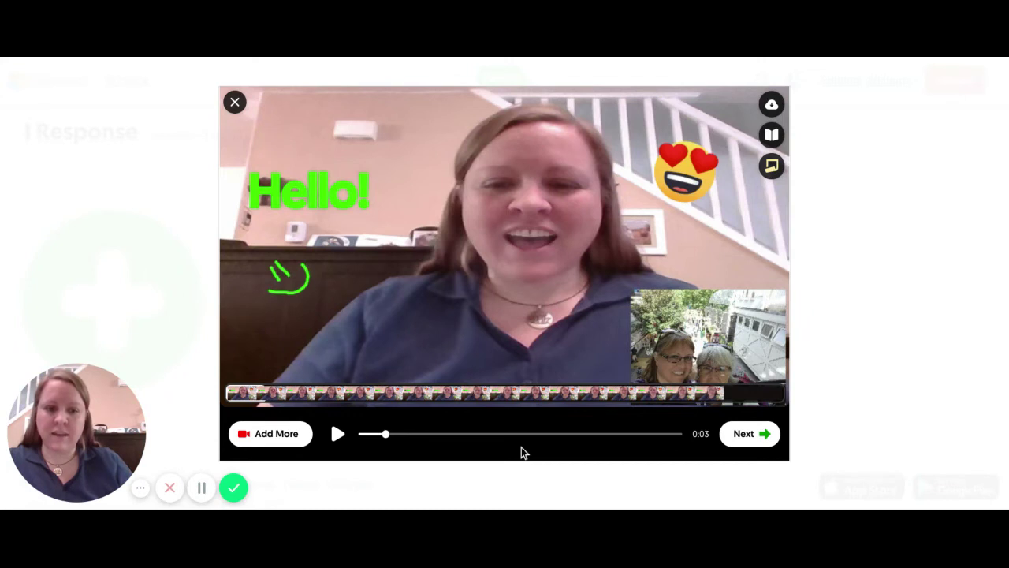
left_click(762, 443)
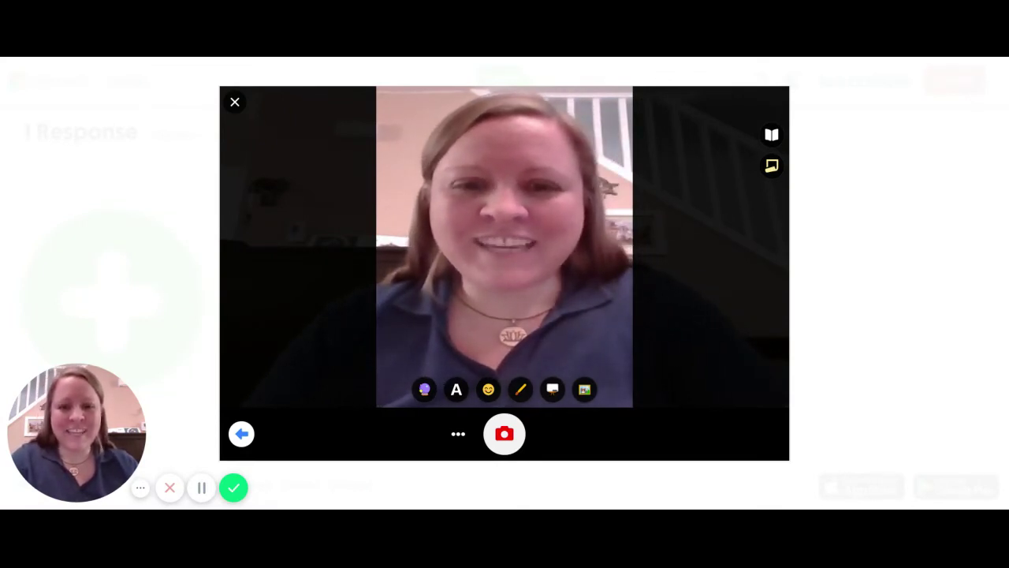
Step: Take a selfie for the response, retake it once and accept the second shot
left_click(508, 433)
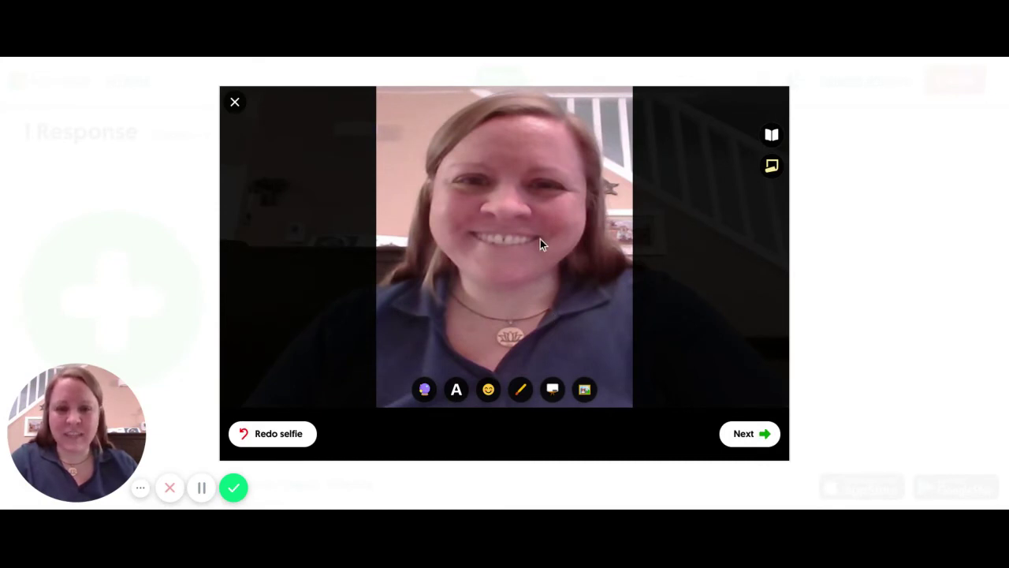
left_click(280, 445)
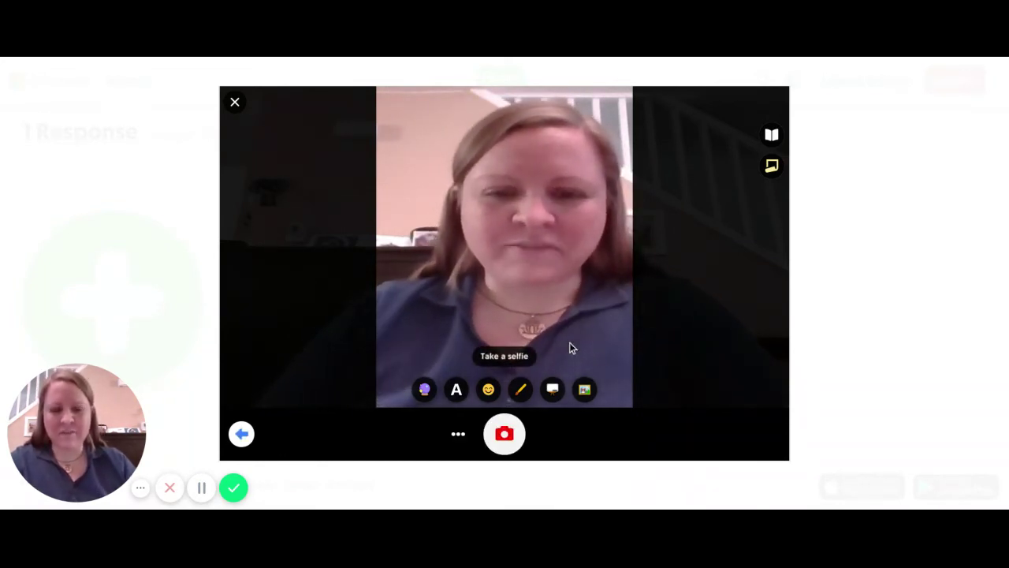
left_click(509, 439)
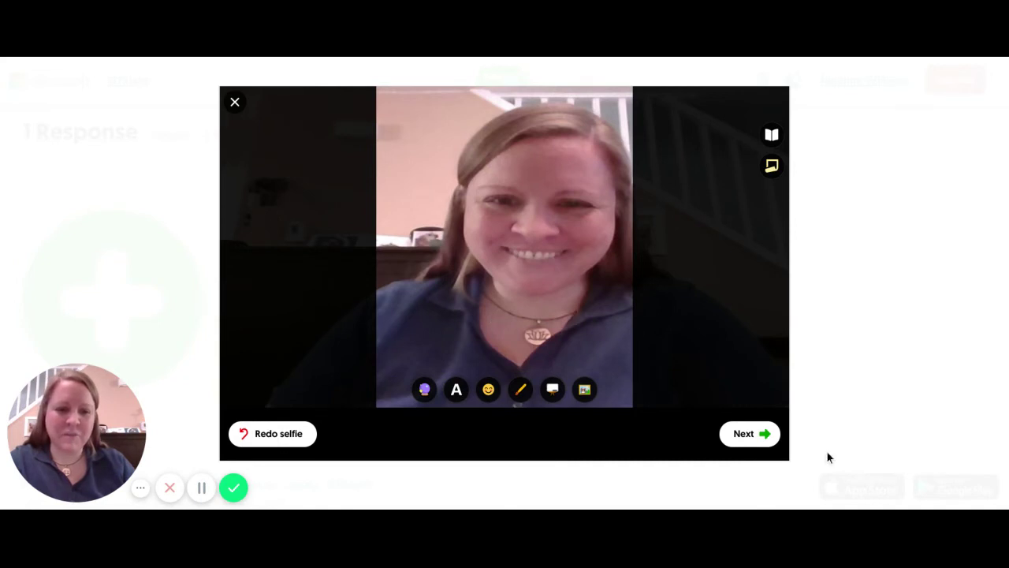
left_click(755, 438)
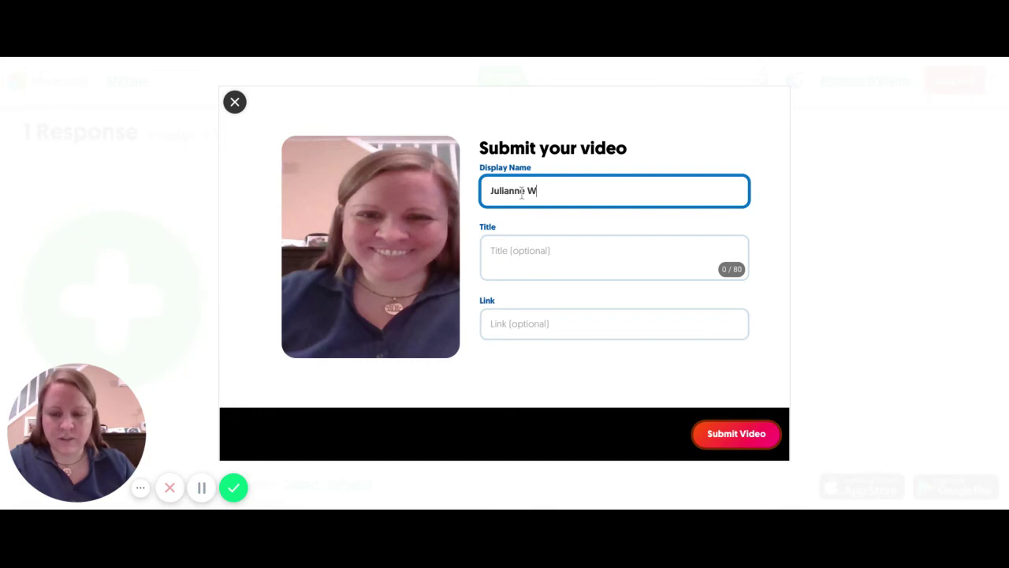
Step: Title the response "Hi 5th Grade!", submit the video and complete the submission
left_click(512, 250)
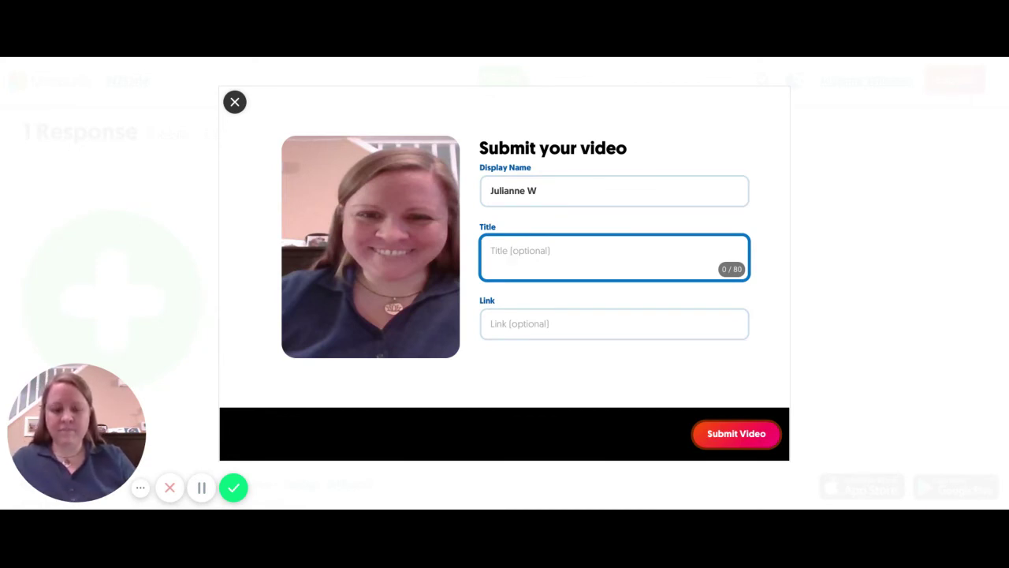
type("Hi 5th Grade!")
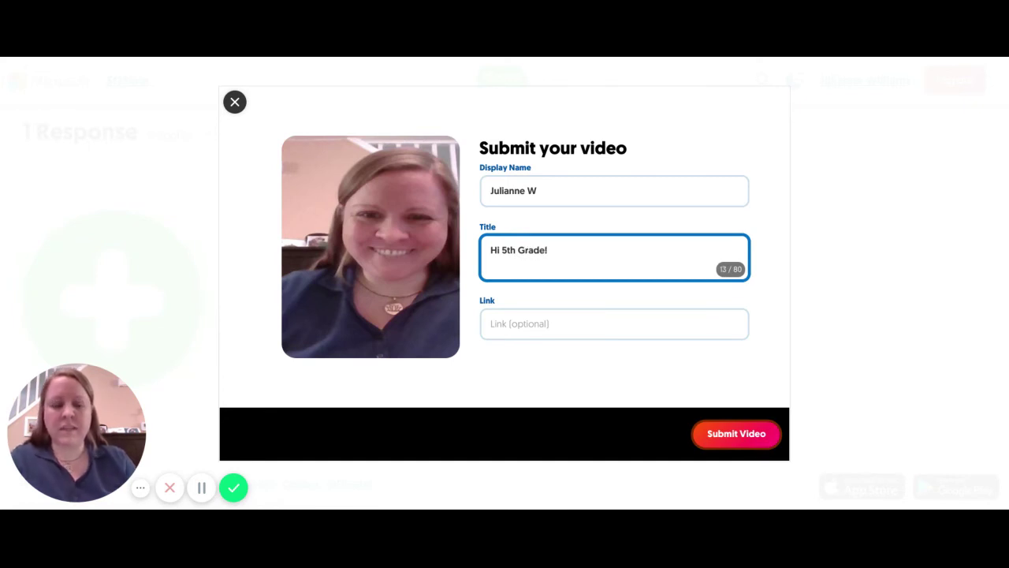
left_click(736, 435)
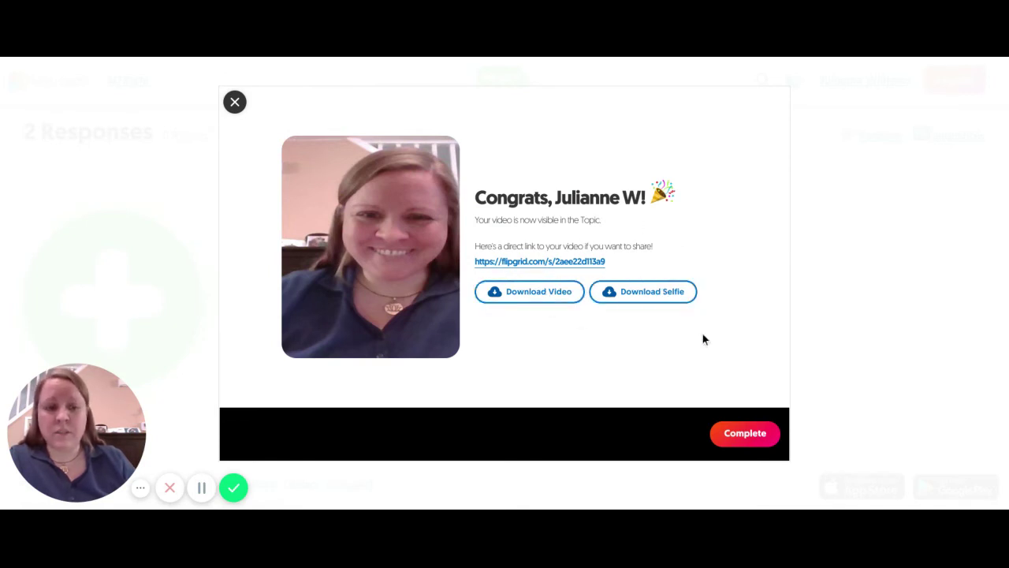
left_click(745, 433)
Step: Look over the topic's responses, play the "Hi 5th Graders!" video and pause it near its start
scroll(659, 242, "down", 1)
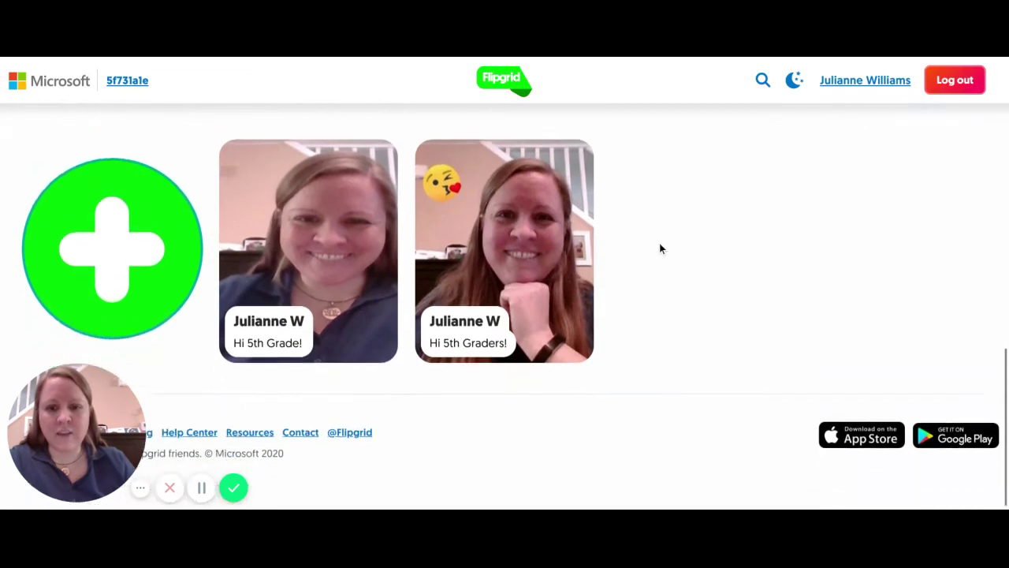
scroll(651, 228, "up", 1)
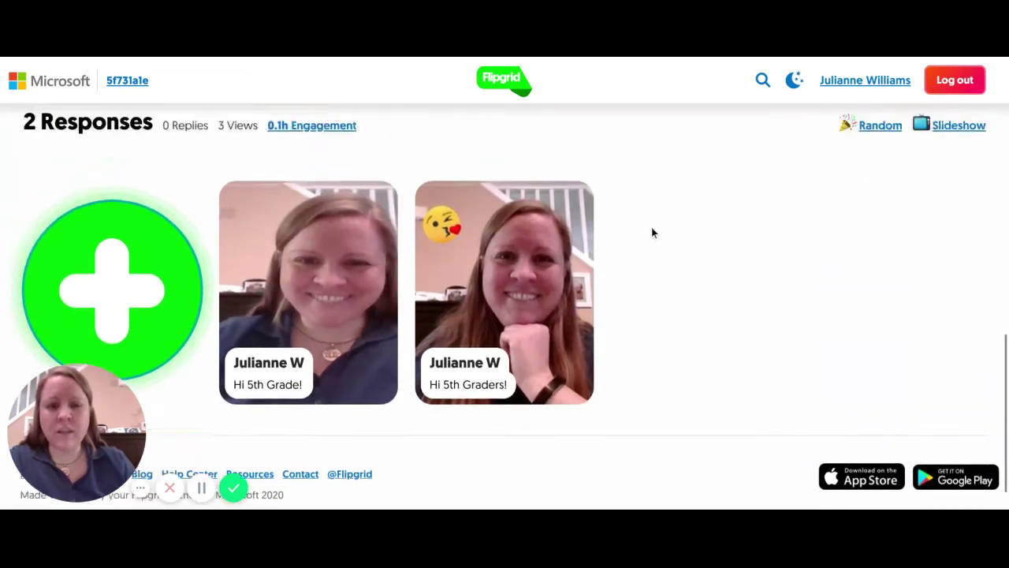
scroll(277, 156, "down", 1)
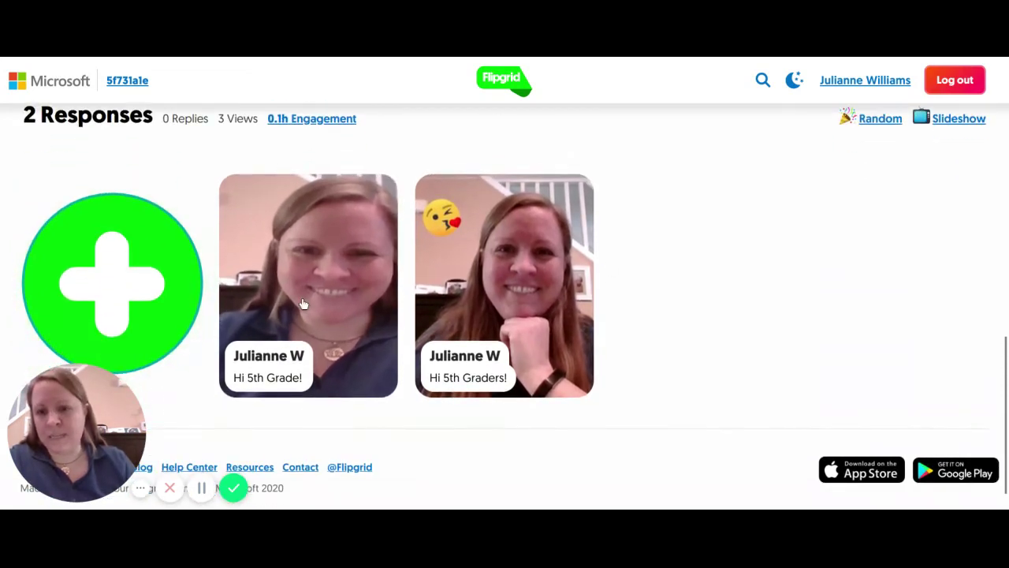
scroll(307, 343, "up", 1)
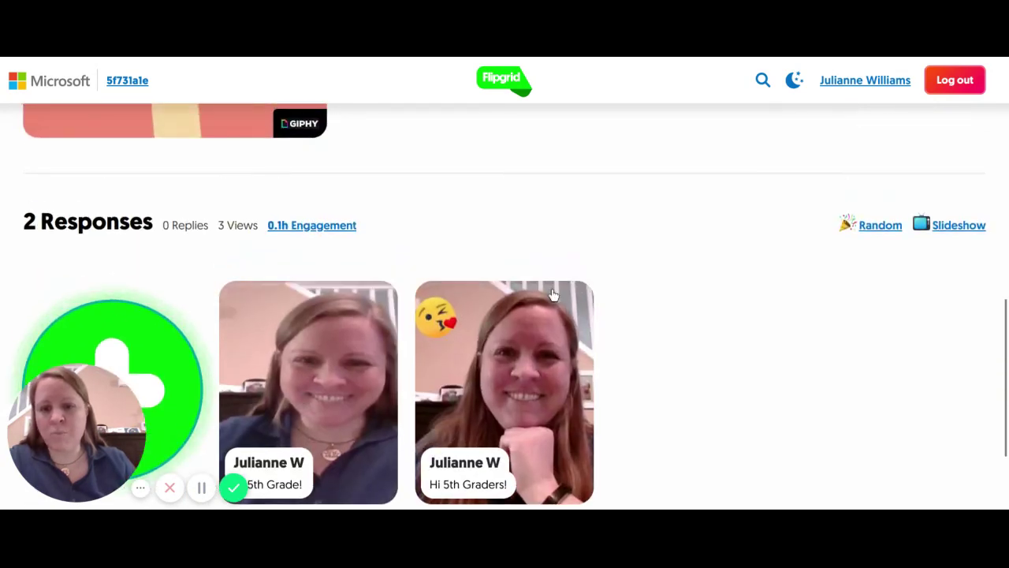
scroll(551, 292, "down", 1)
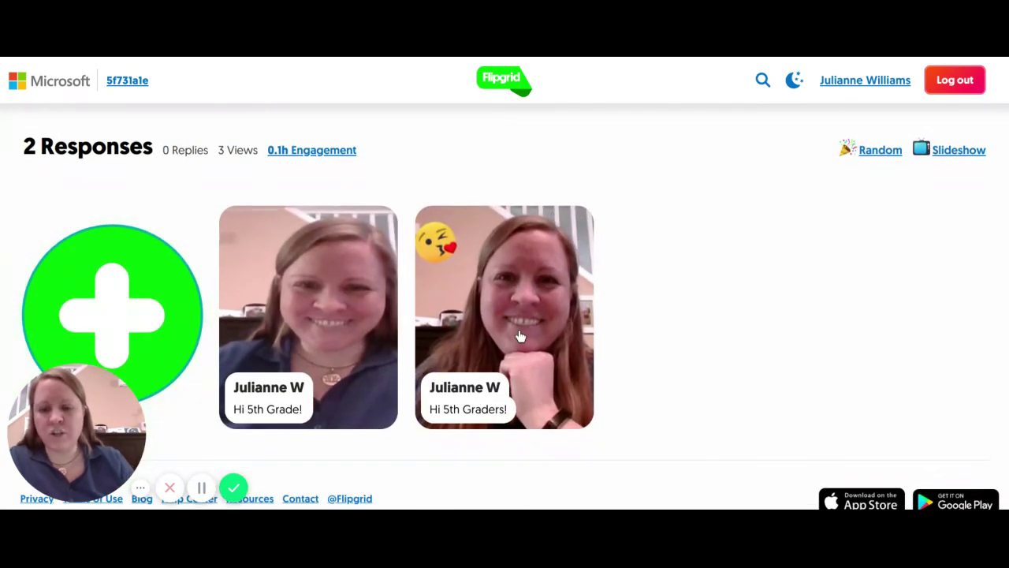
left_click(518, 336)
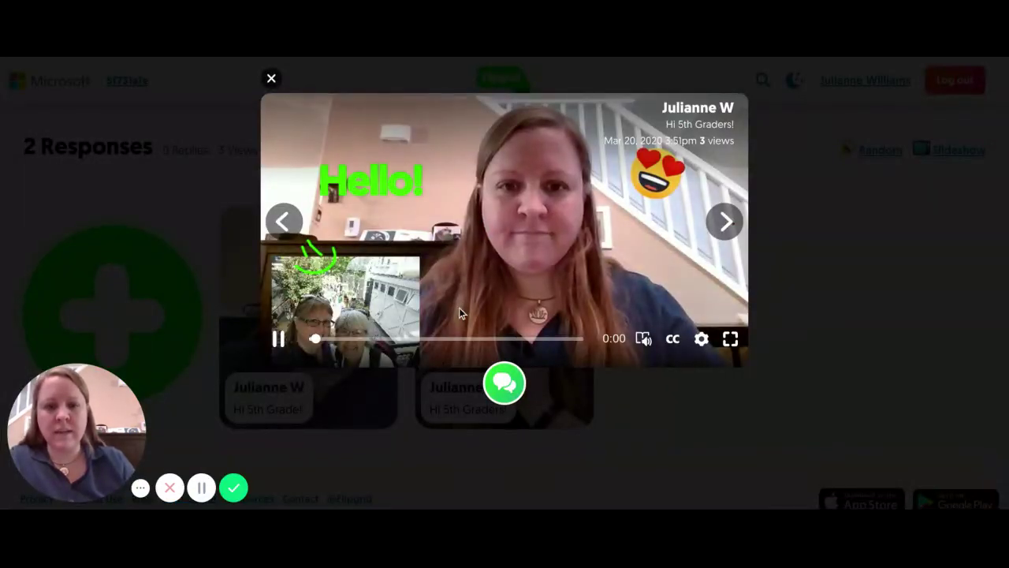
left_click(278, 341)
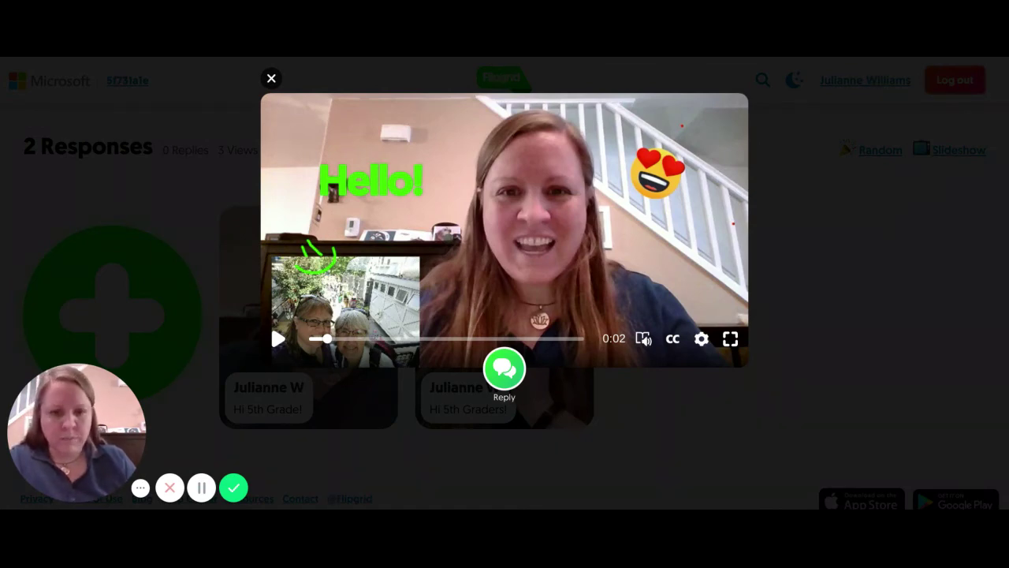
Step: Open the reply camera for the "Hi 5th Graders!" response, and close both the camera and the video player
left_click(510, 369)
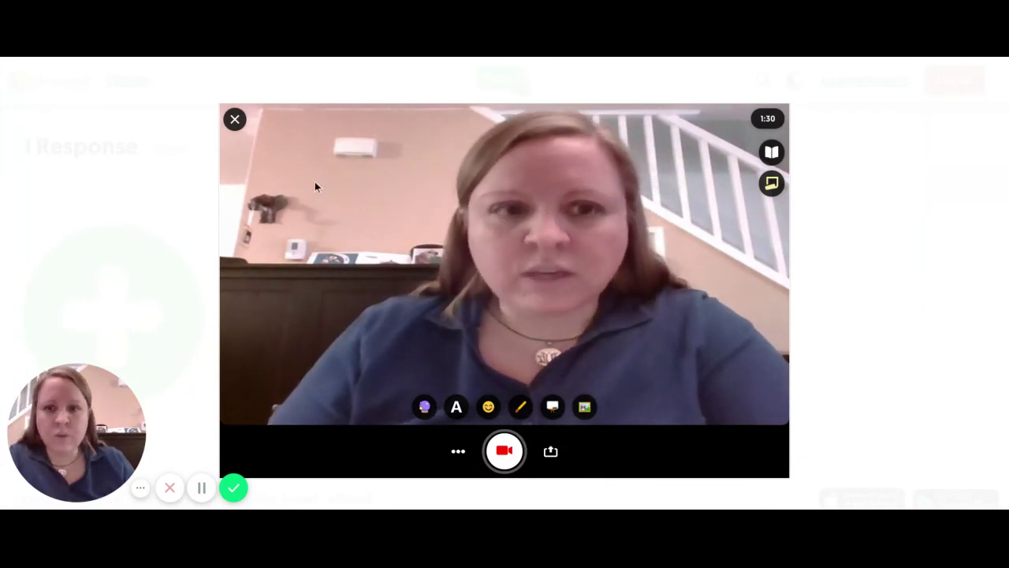
left_click(234, 119)
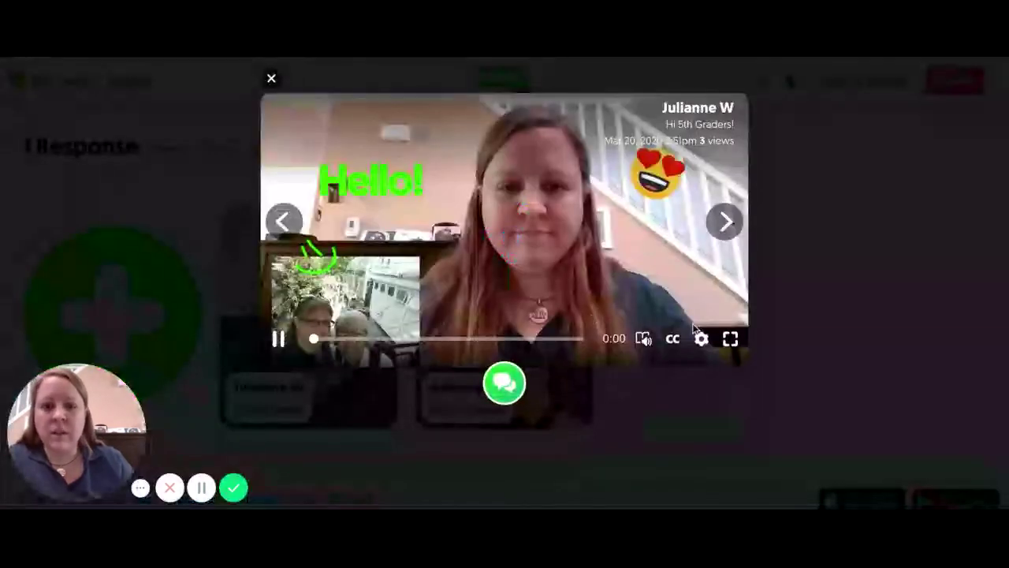
left_click(271, 79)
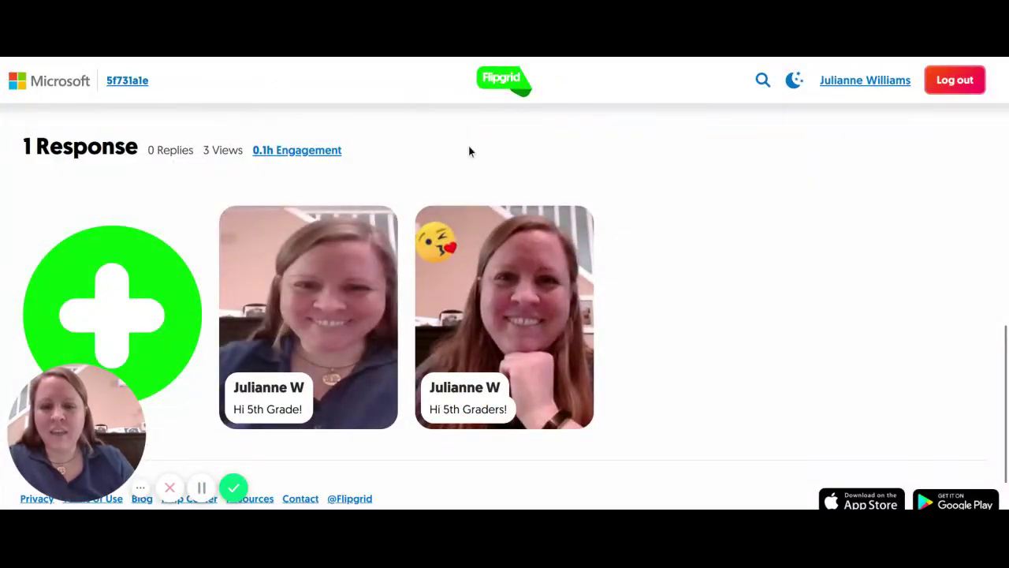
scroll(468, 150, "down", 2)
scroll(659, 407, "up", 4)
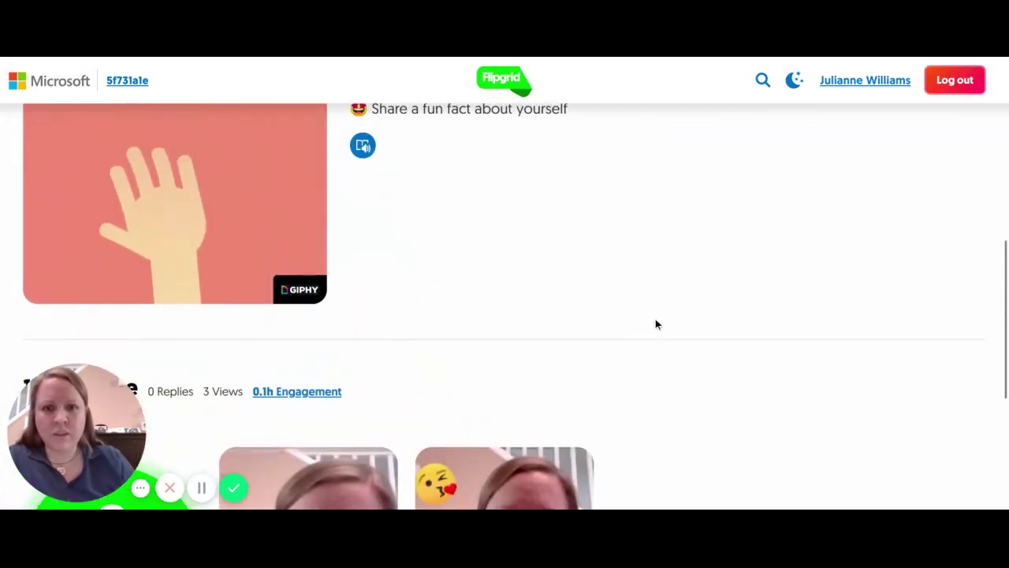
scroll(655, 320, "down", 3)
scroll(655, 320, "down", 2)
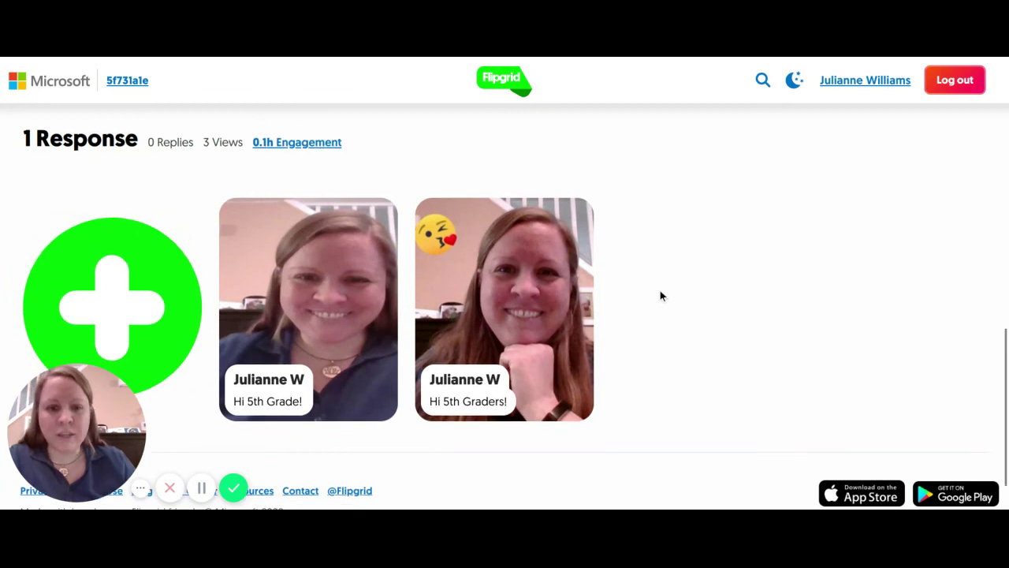
scroll(655, 291, "down", 1)
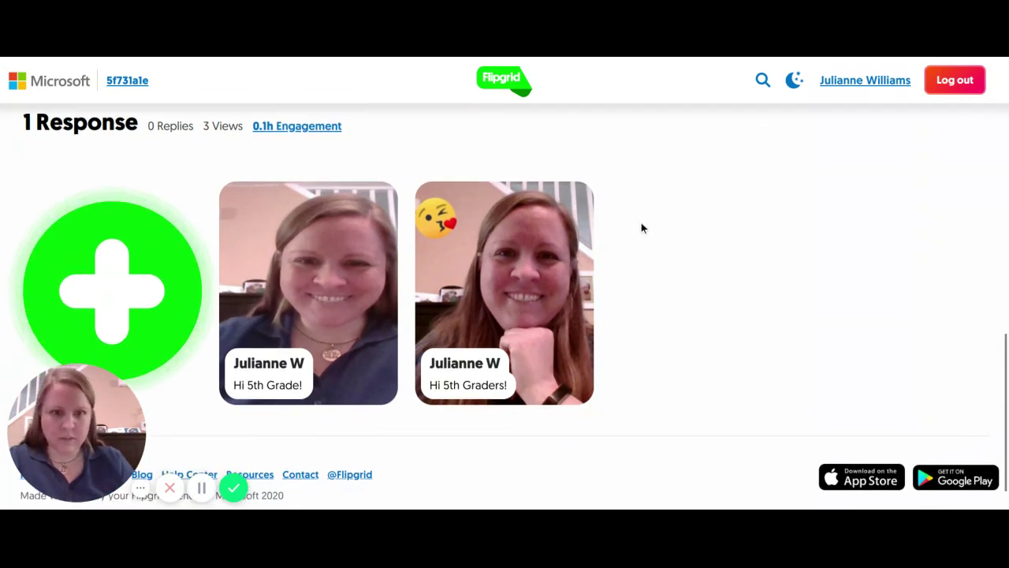
scroll(641, 227, "down", 1)
scroll(641, 227, "down", 1)
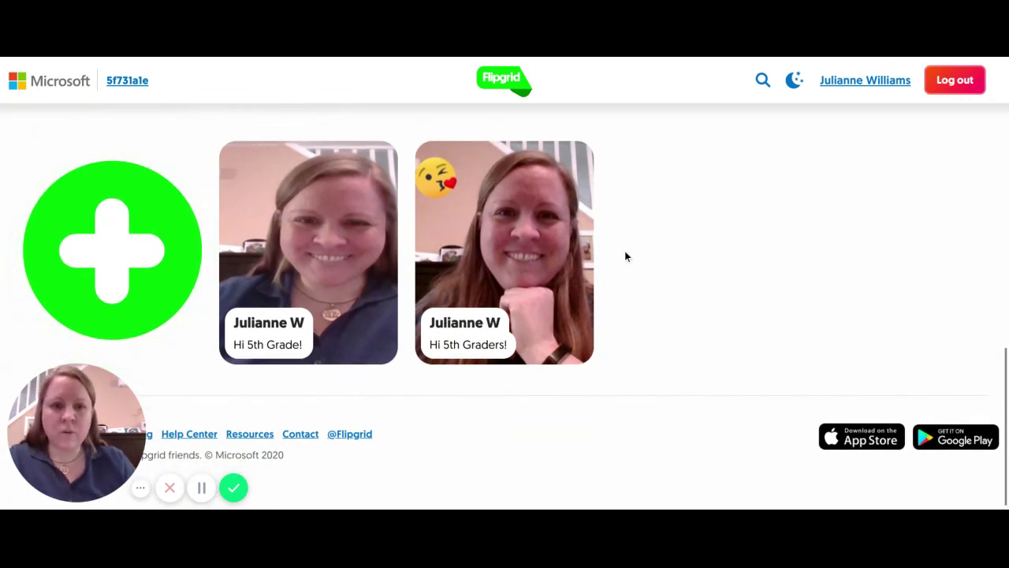
scroll(625, 252, "up", 1)
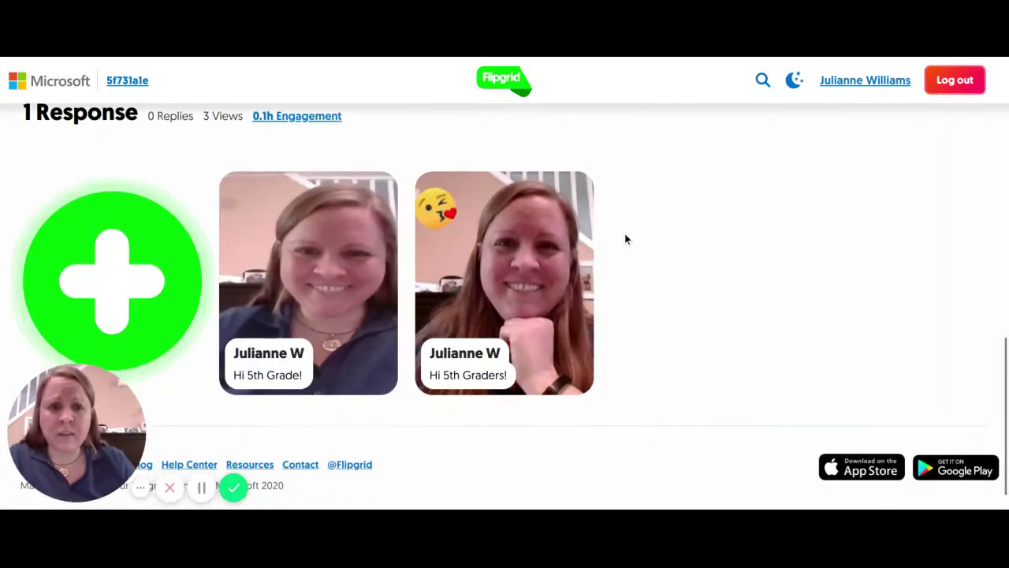
scroll(625, 239, "up", 1)
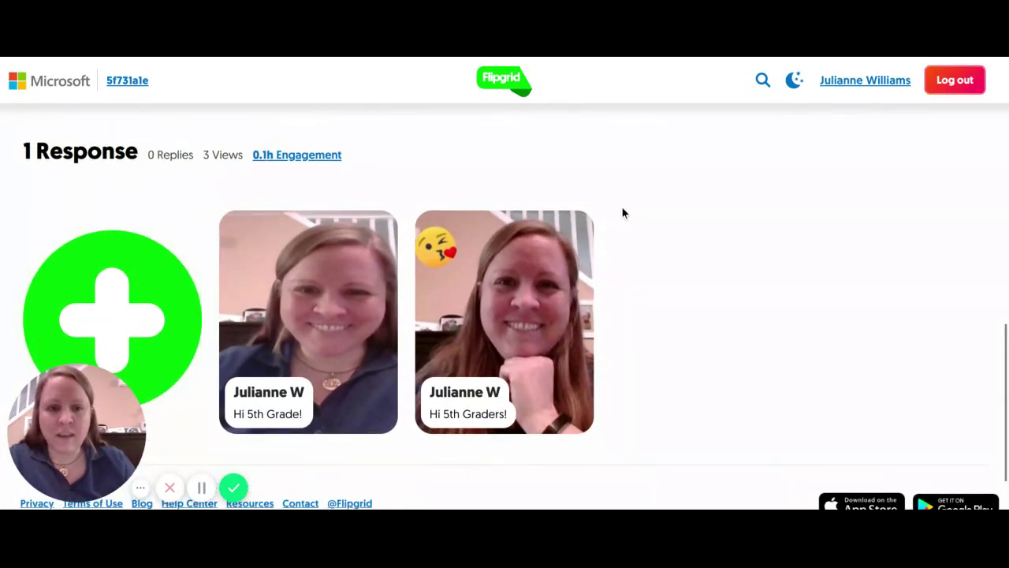
scroll(620, 218, "down", 1)
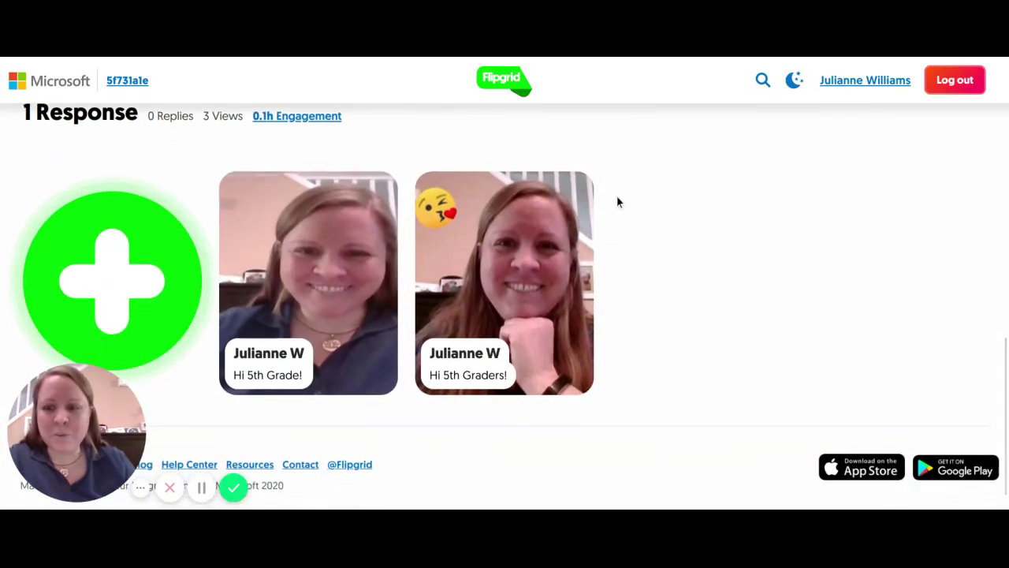
scroll(617, 202, "down", 1)
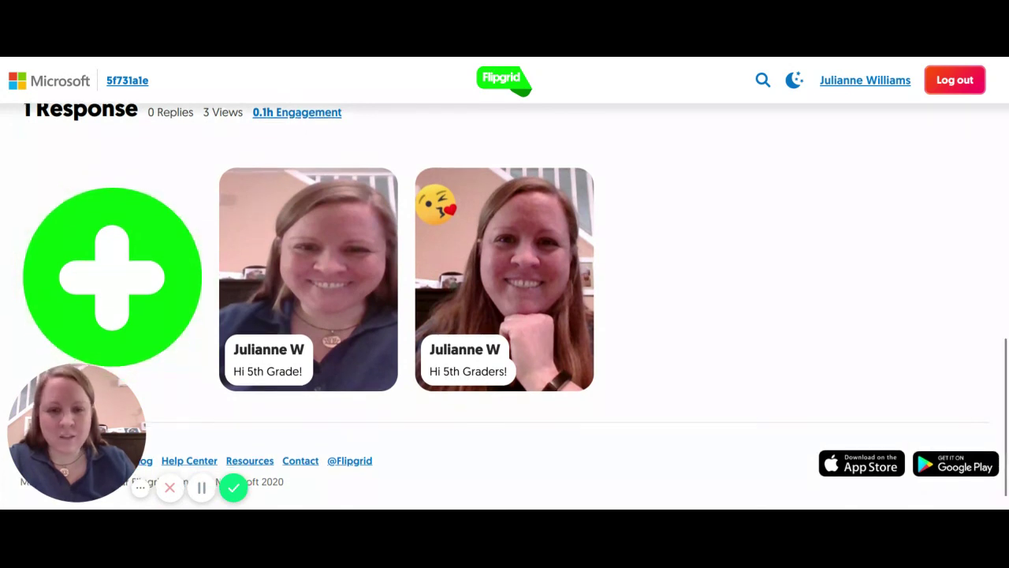
scroll(506, 304, "up", 1)
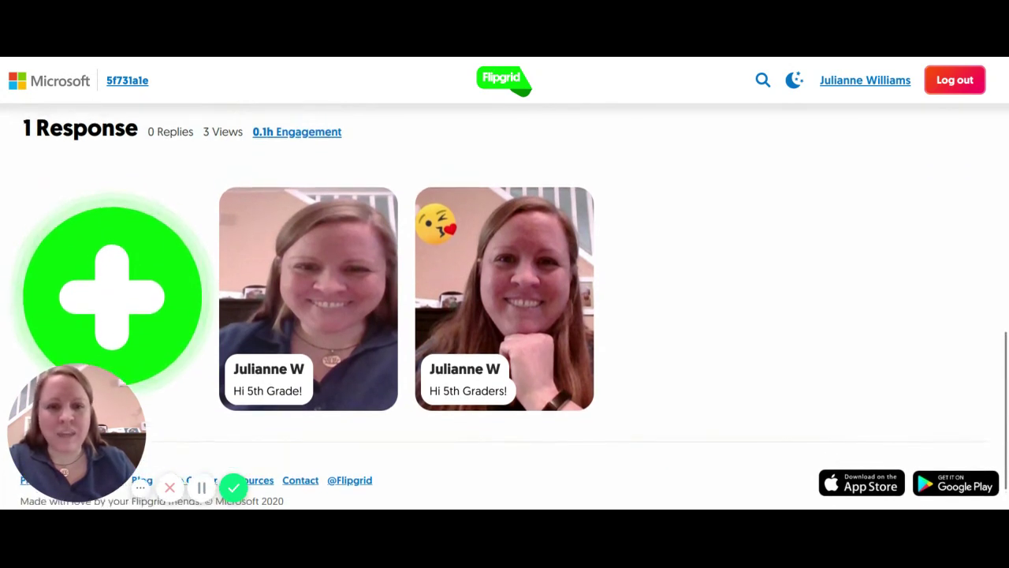
scroll(509, 320, "up", 1)
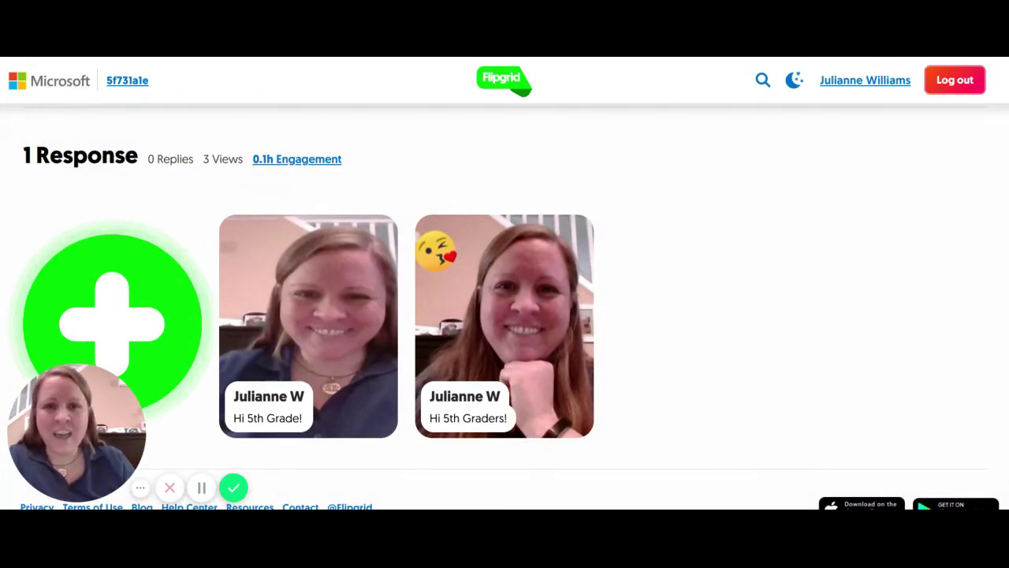
scroll(512, 307, "up", 1)
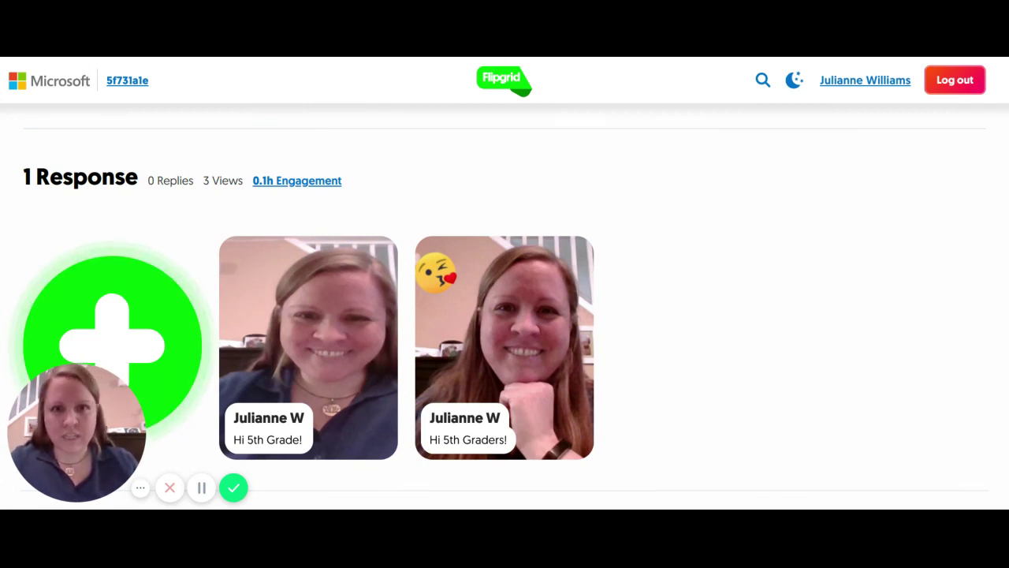
scroll(504, 292, "up", 1)
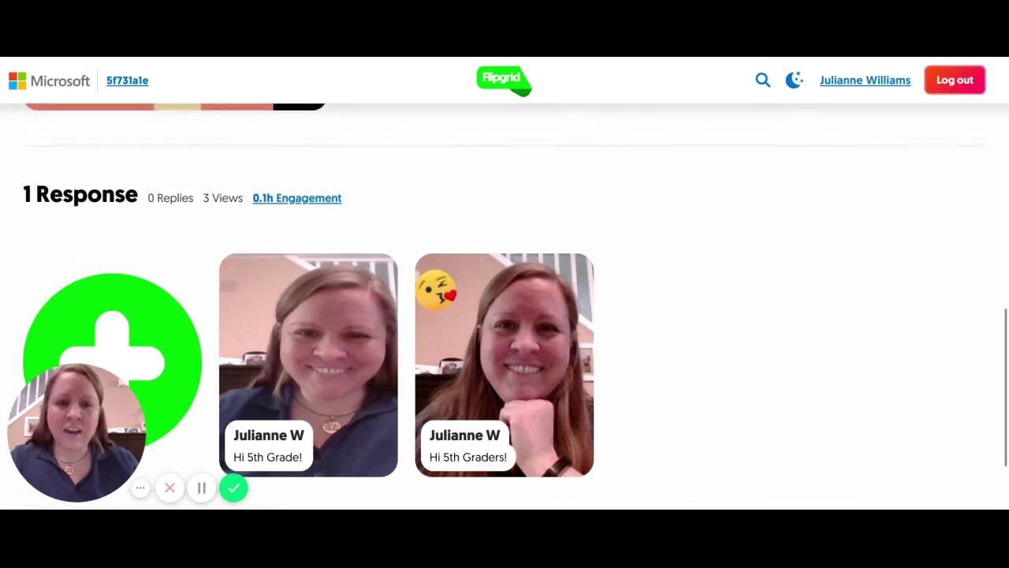
scroll(504, 299, "up", 1)
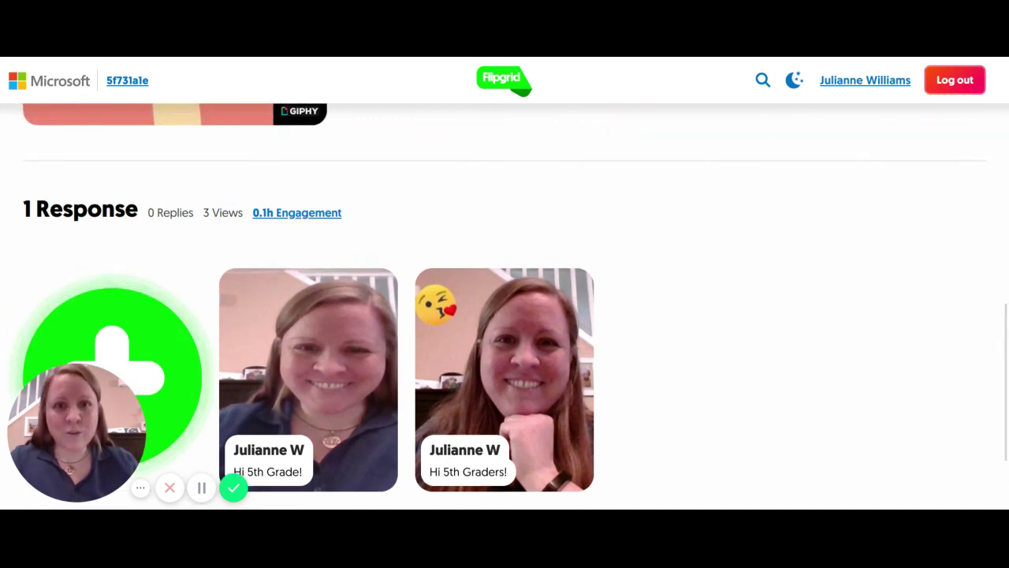
scroll(505, 300, "down", 3)
scroll(628, 207, "down", 1)
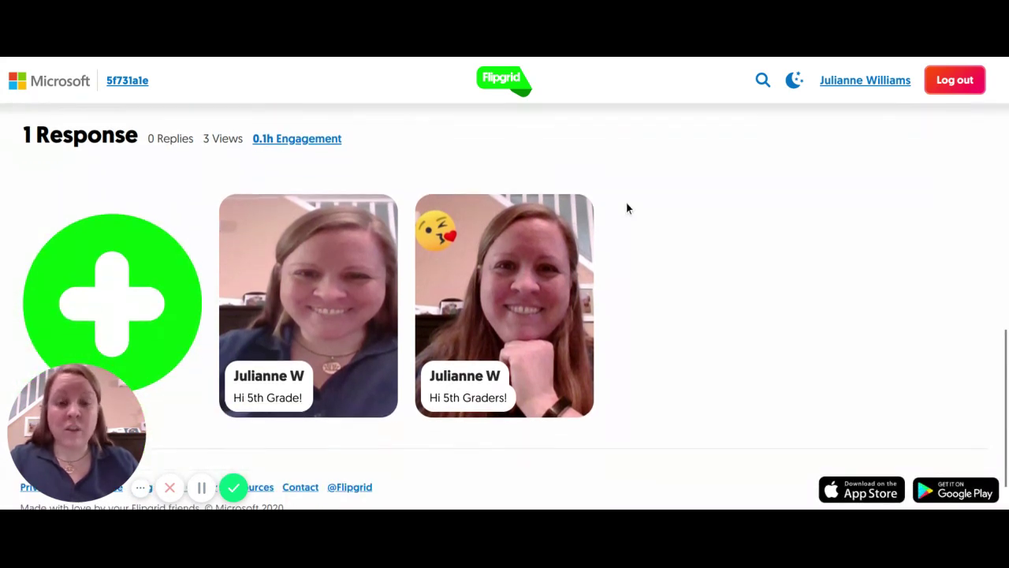
scroll(628, 207, "up", 3)
scroll(628, 208, "up", 5)
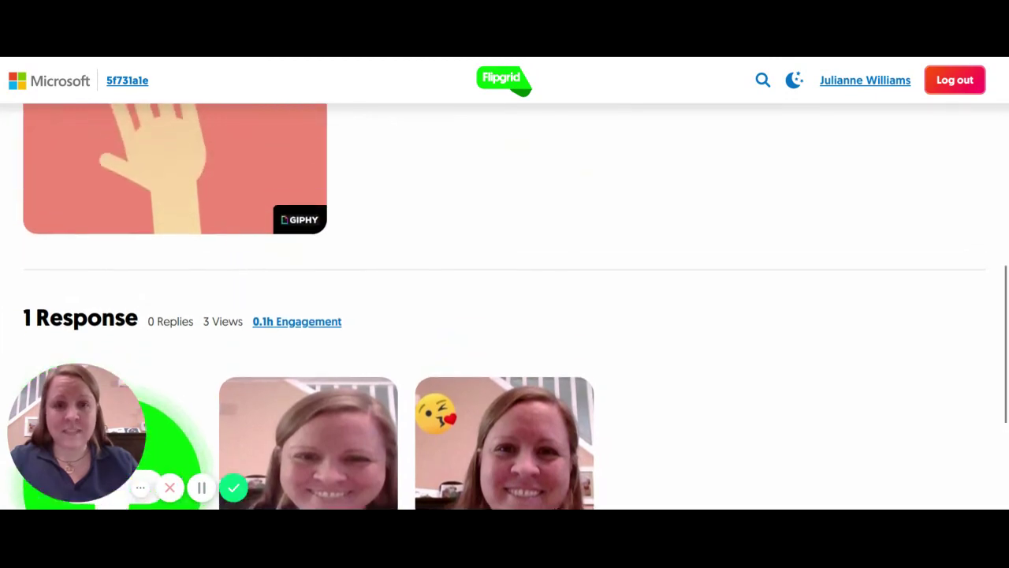
scroll(504, 306, "up", 5)
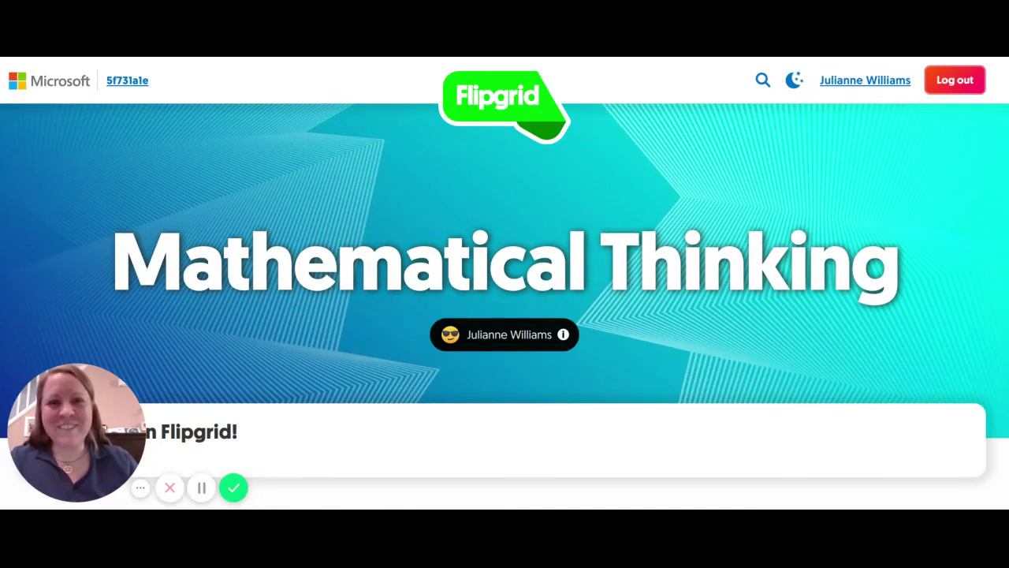
scroll(404, 249, "down", 10)
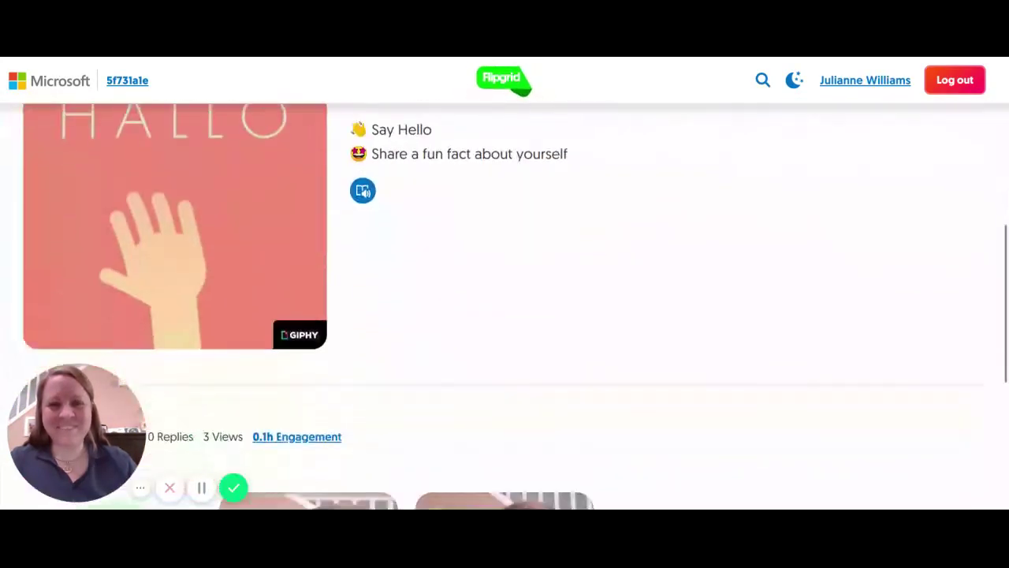